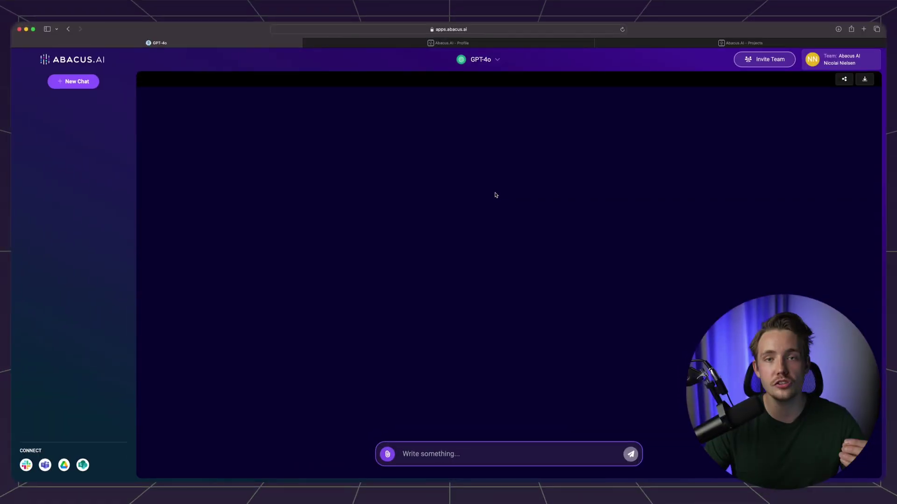
- Open the chat model dropdown listing GPT-4o, Llama-3, Claude Opus and Gemini 1.5 Pro
left_click(497, 61)
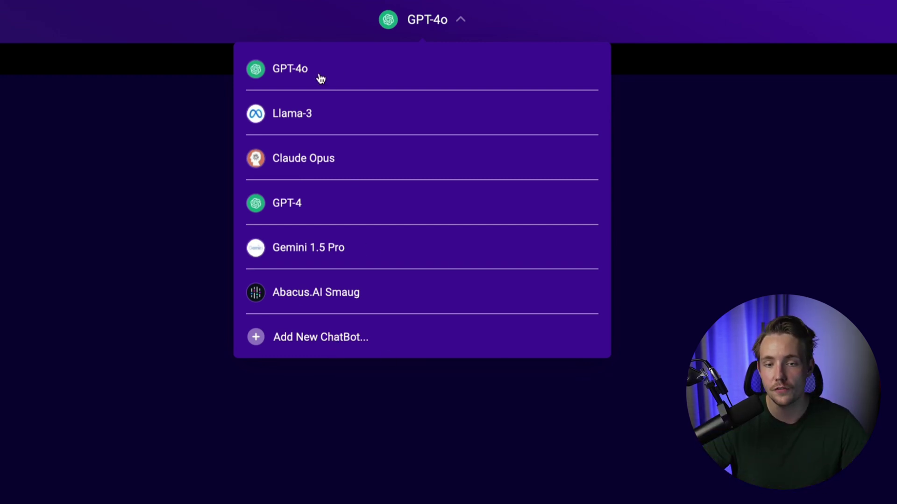
- Keep GPT-4o as the model and send it the question 'what is a neural network'
left_click(455, 476)
type("what")
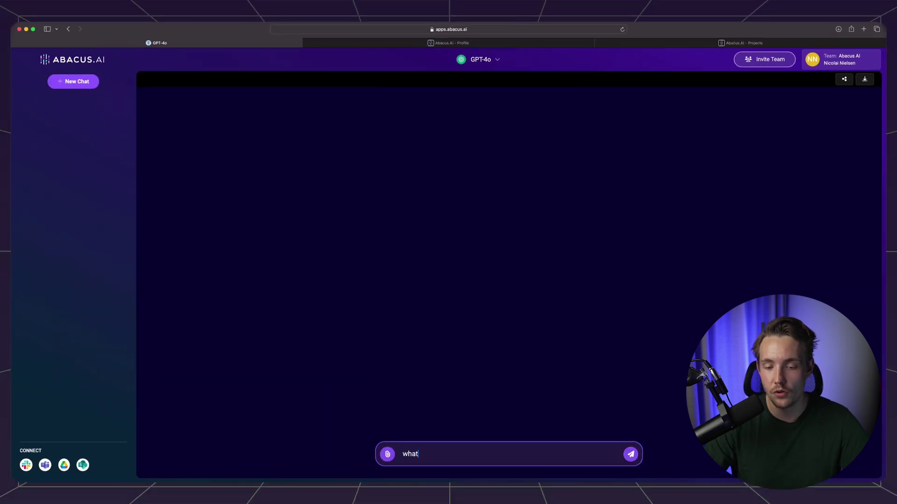
type(" is a neural netwokr")
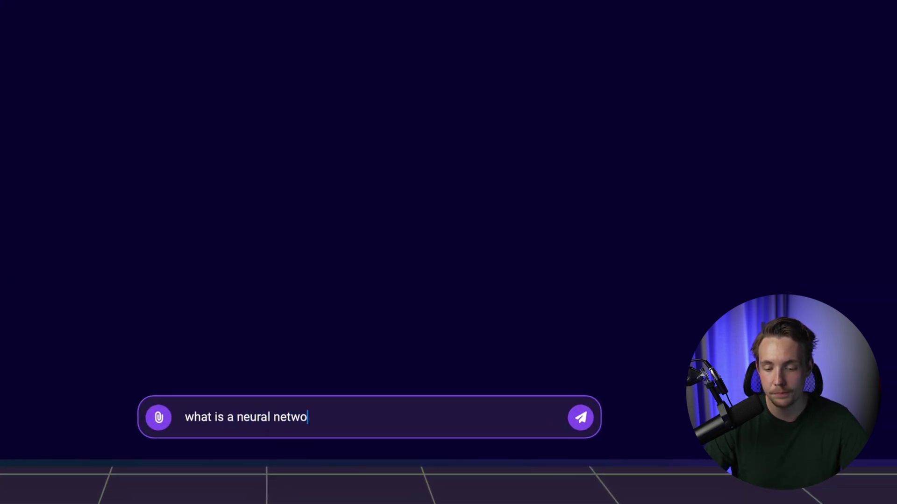
key("BackSpace")
key("BackSpace")
type("rk")
key("Return")
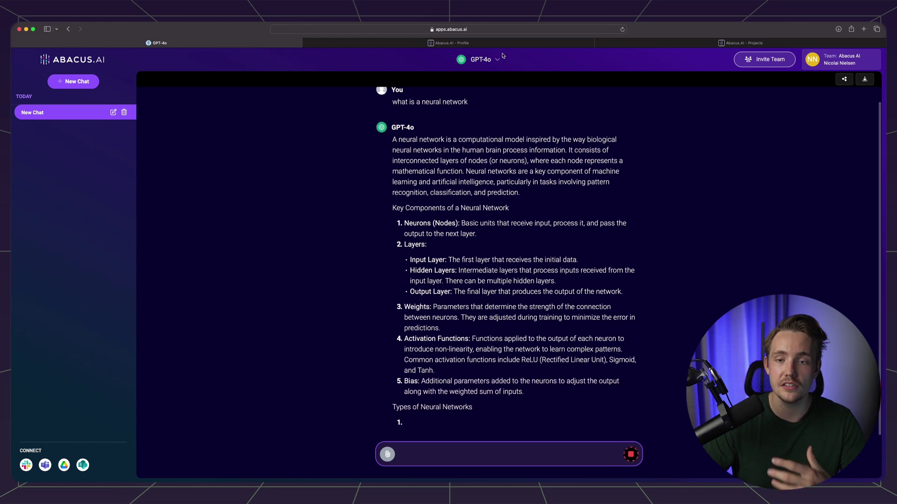
- Leave GPT-4o selected and scroll through its finished answer with network types and Keras example
left_click(480, 59)
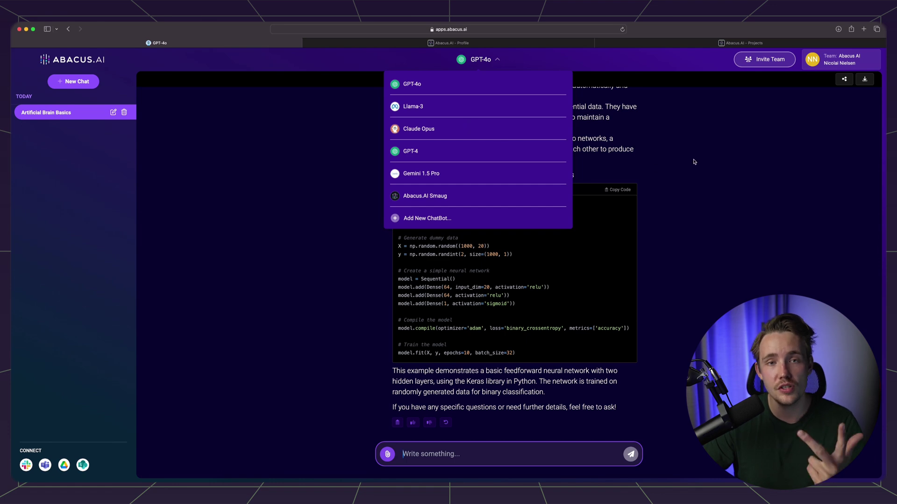
left_click(695, 217)
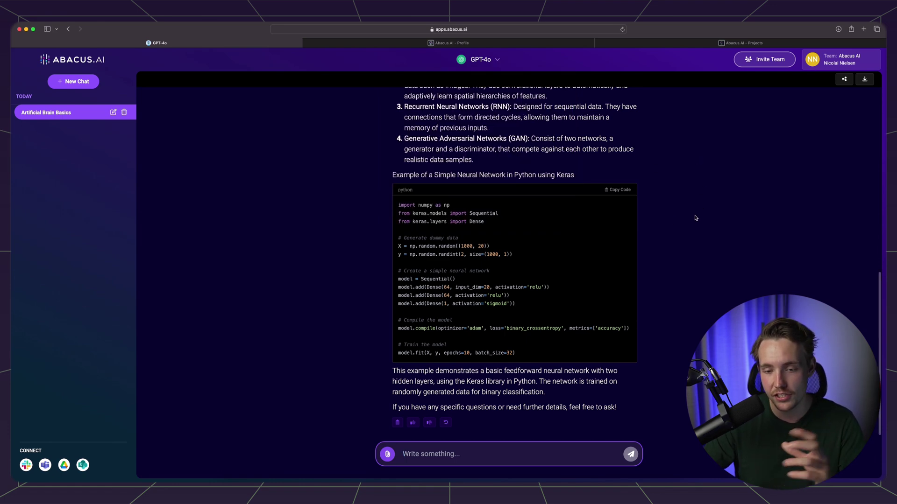
scroll(628, 231, "up", 10)
scroll(626, 232, "up", 5)
scroll(547, 229, "down", 15)
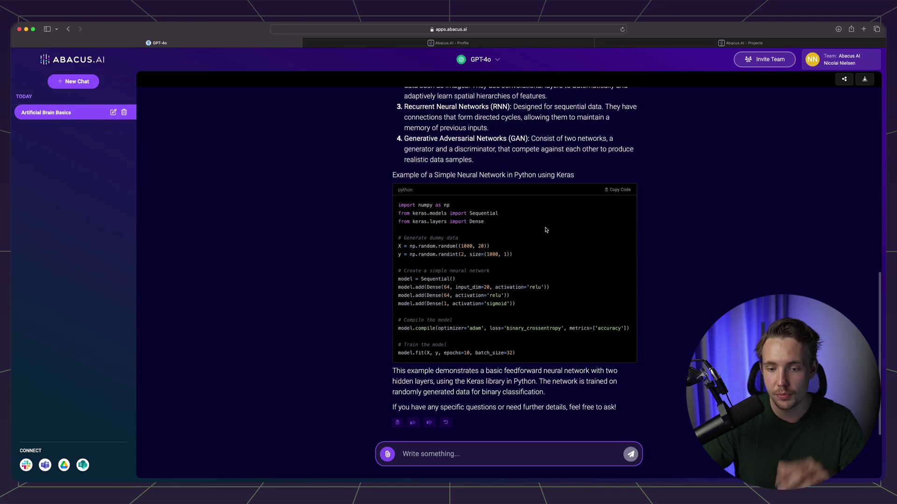
- Select and copy the 'what is a neural network' question from the GPT-4o chat
left_click(481, 60)
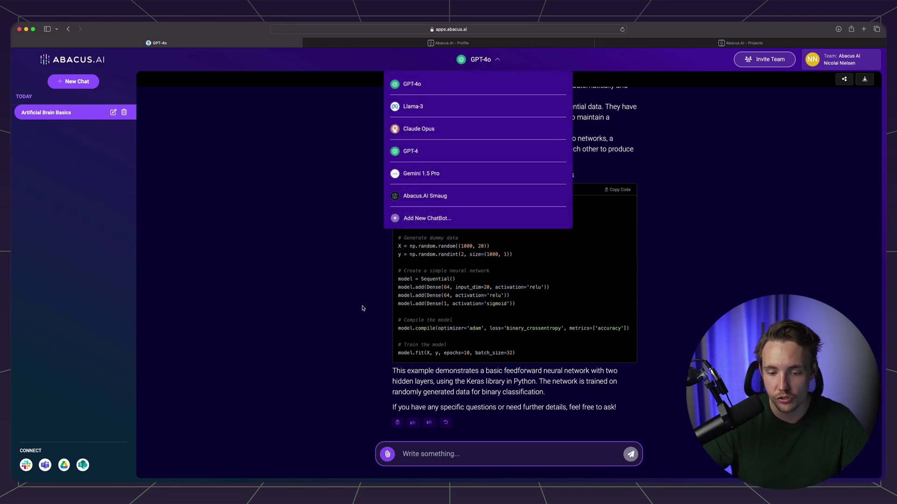
left_click(359, 280)
scroll(357, 239, "up", 8)
scroll(357, 239, "up", 2)
left_click_drag(468, 114, 394, 112)
key("super+c")
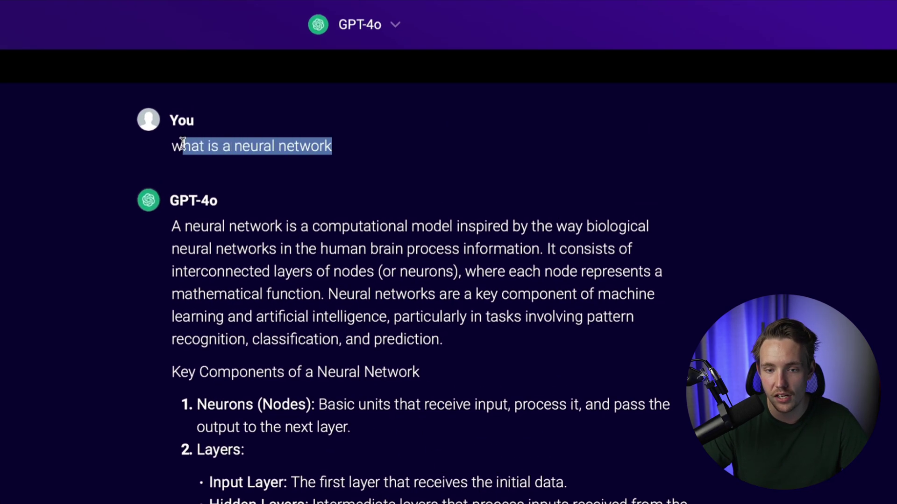
- Switch the model to Llama-3 and send it the pasted neural network question
left_click(388, 27)
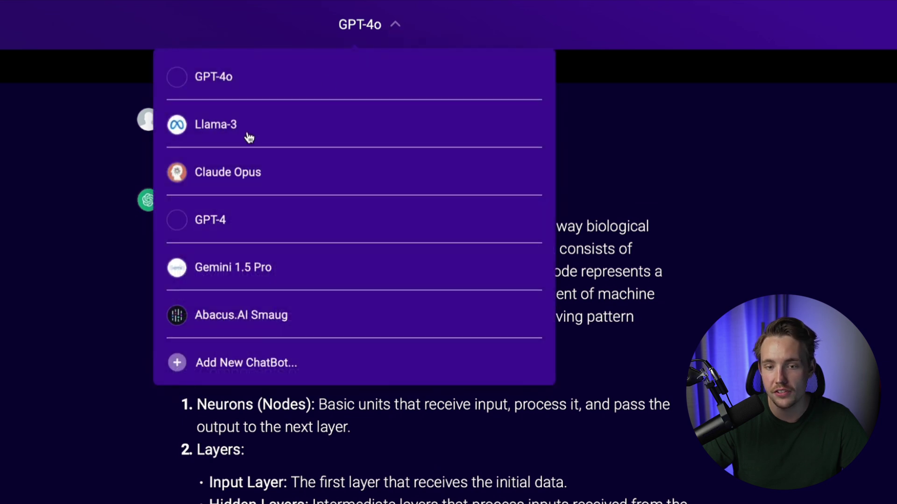
left_click(219, 124)
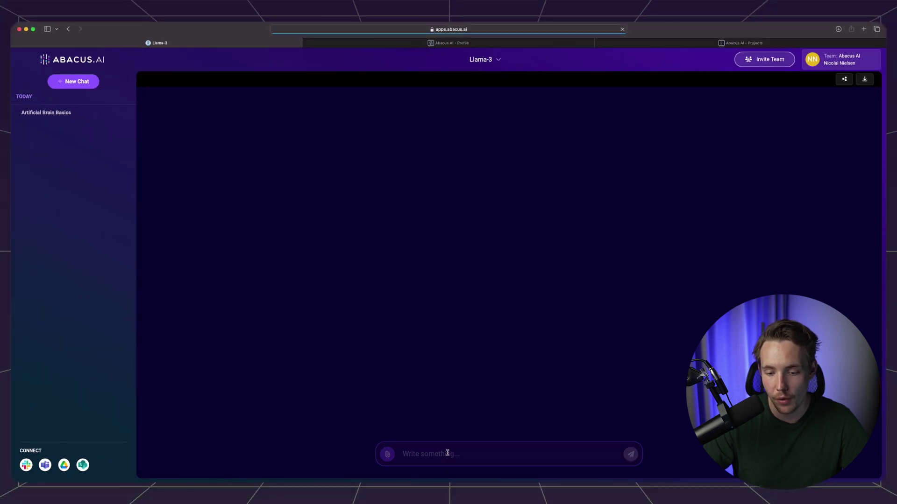
key("super+v")
key("Return")
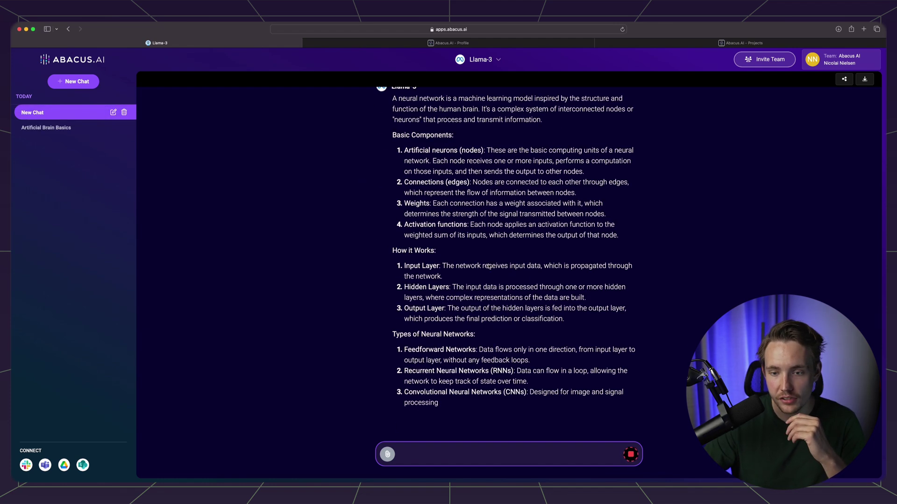
- Start a new empty chat and bring up its model list
scroll(496, 274, "up", 5)
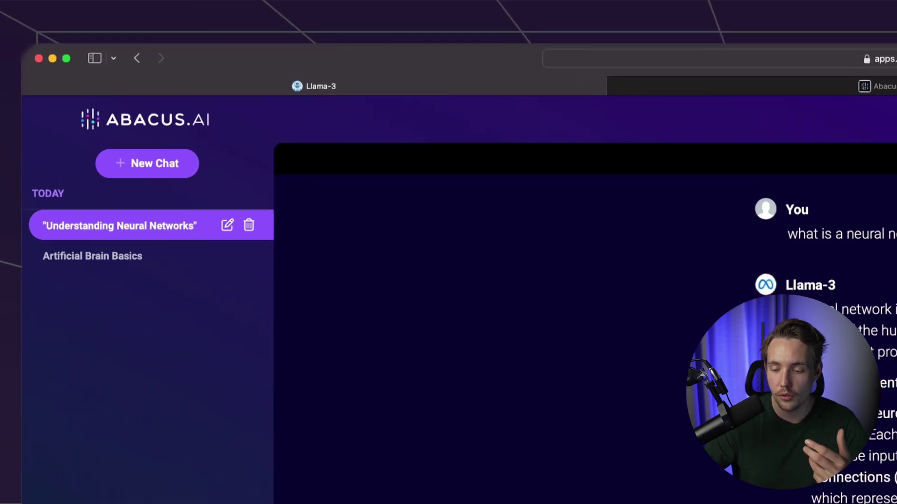
left_click(162, 169)
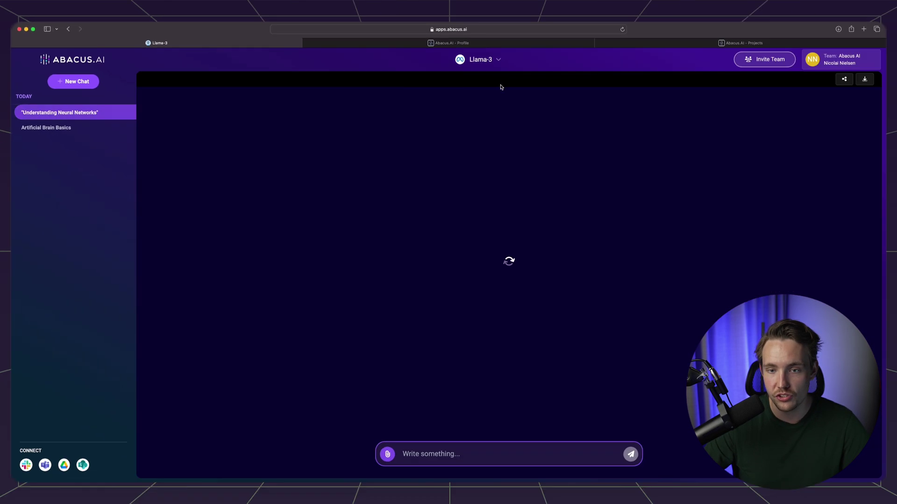
left_click(499, 59)
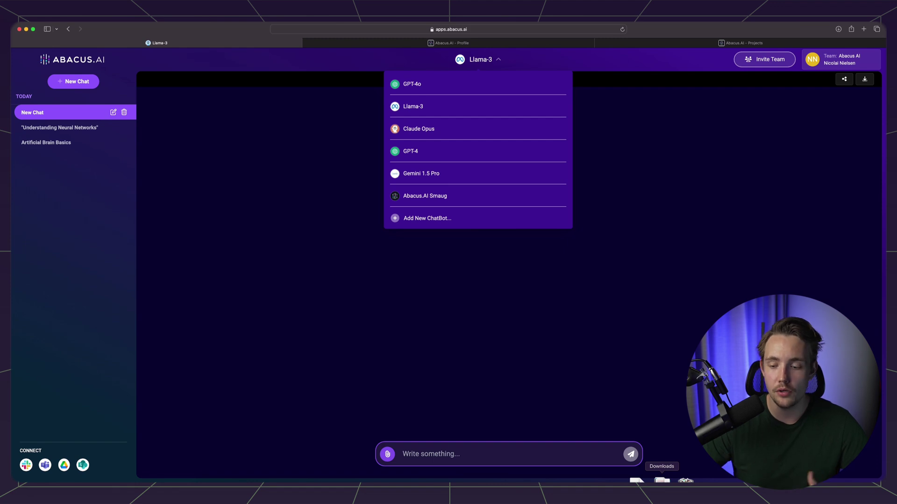
- Attach 1706.03762v7.pdf from the Downloads stack to the chat message
left_click(661, 481)
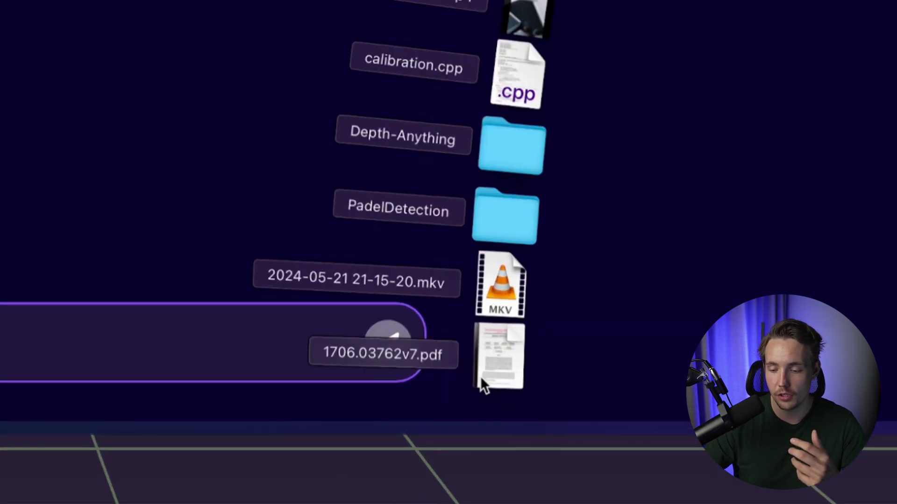
left_click(481, 378)
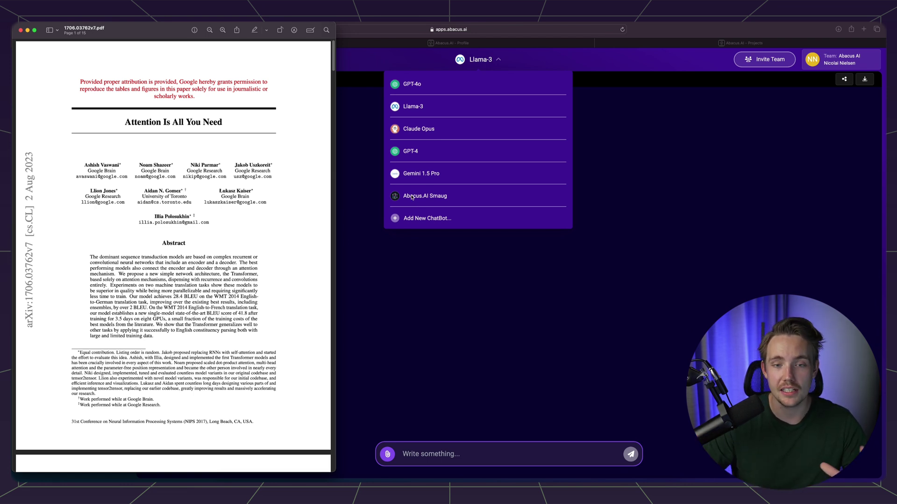
left_click(20, 29)
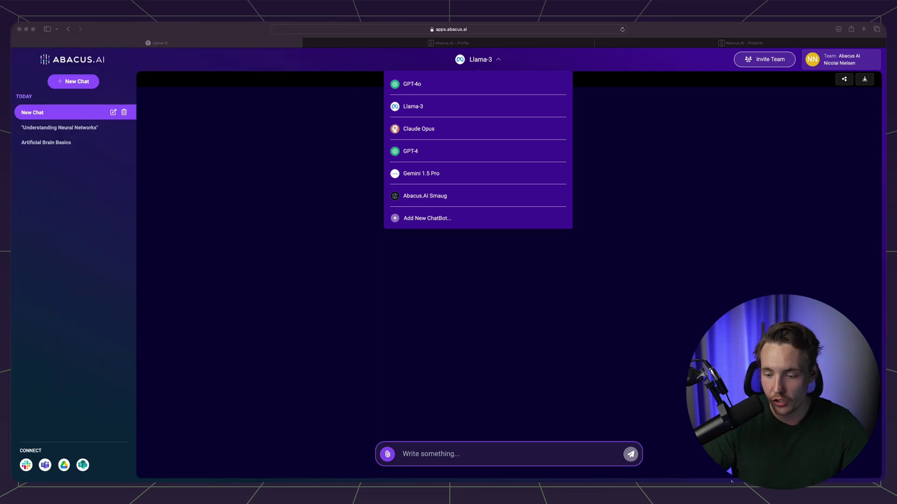
left_click(651, 473)
left_click_drag(662, 455, 424, 445)
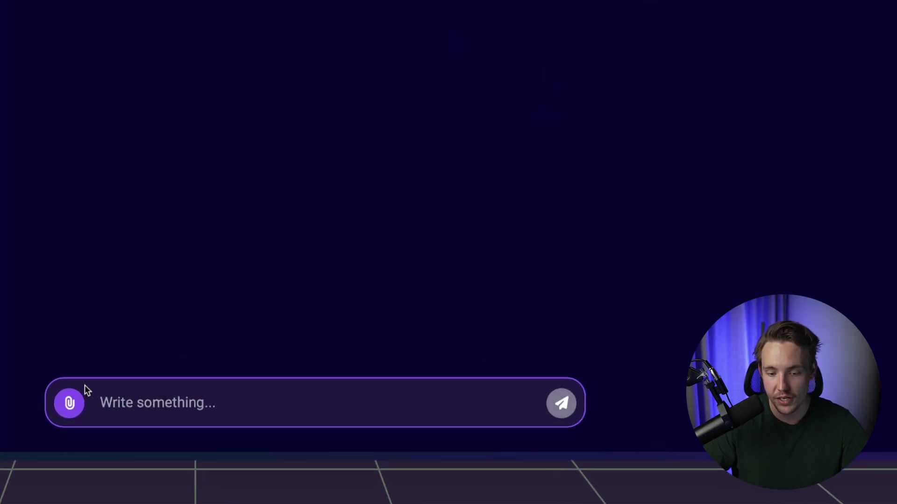
left_click(623, 455)
left_click_drag(625, 410, 168, 412)
- Ask Llama-3 'who are the authors of this paper' about the attached PDF
left_click(159, 415)
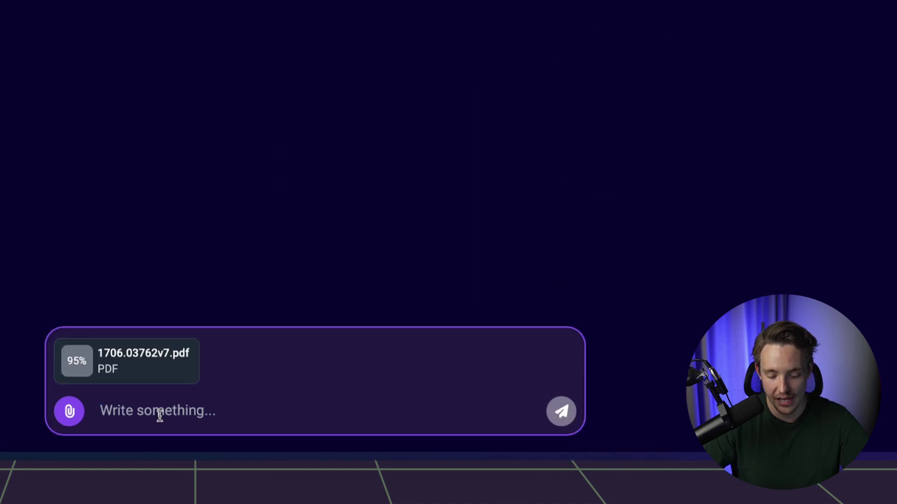
type("what")
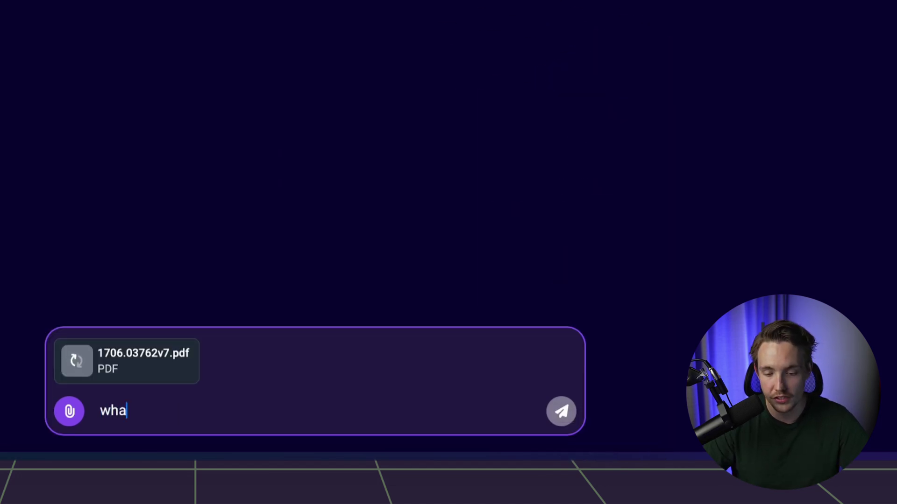
key("BackSpace")
key("BackSpace")
key("BackSpace")
type("o are the authors o")
key("Return")
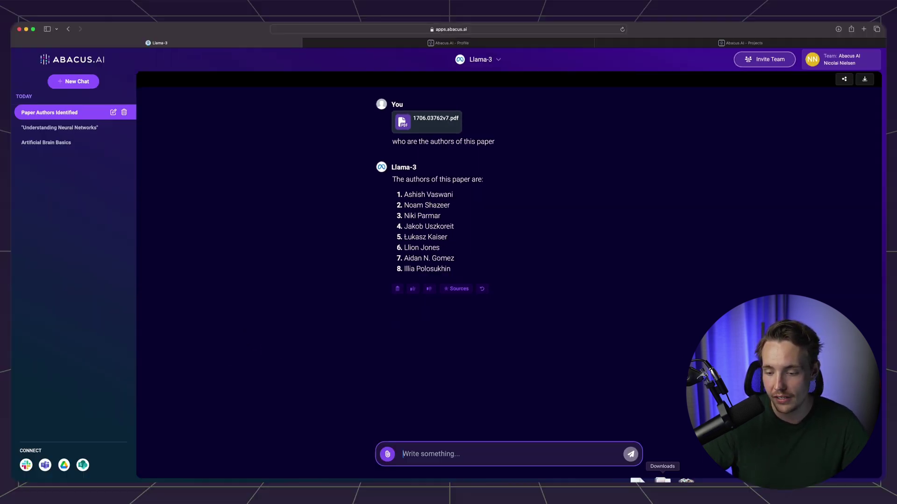
left_click(297, 70)
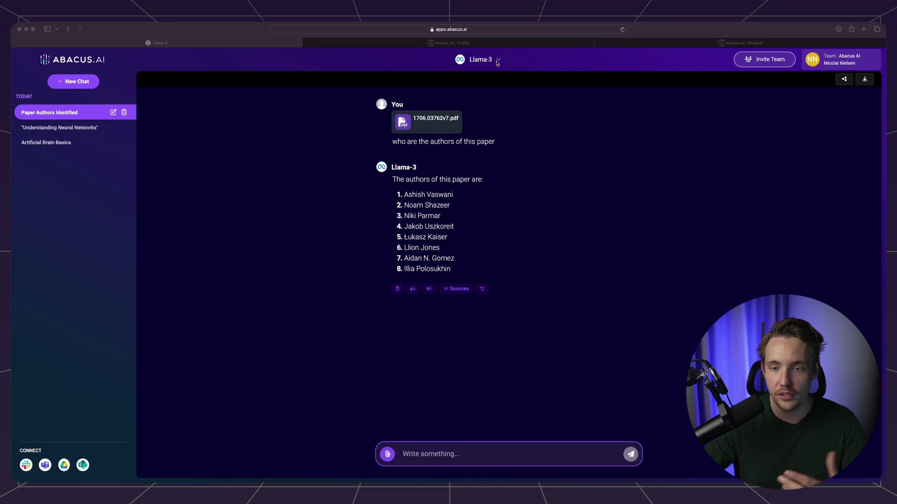
left_click(498, 60)
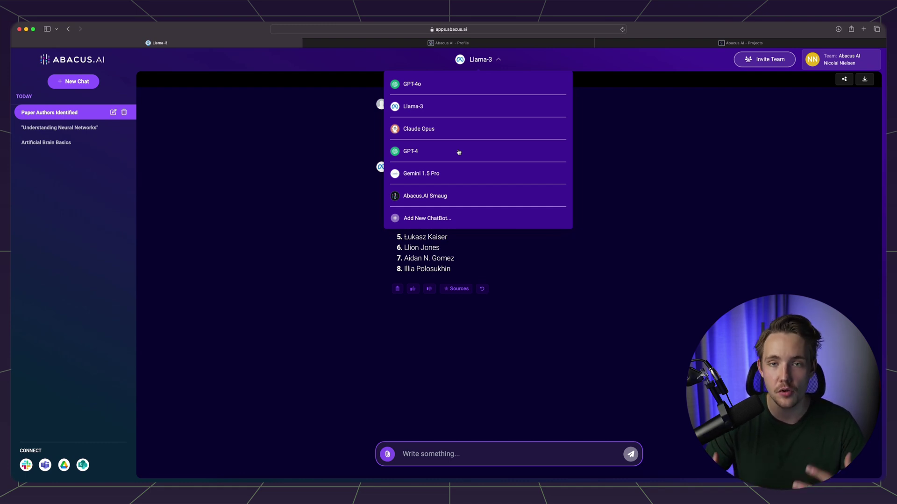
left_click(339, 274)
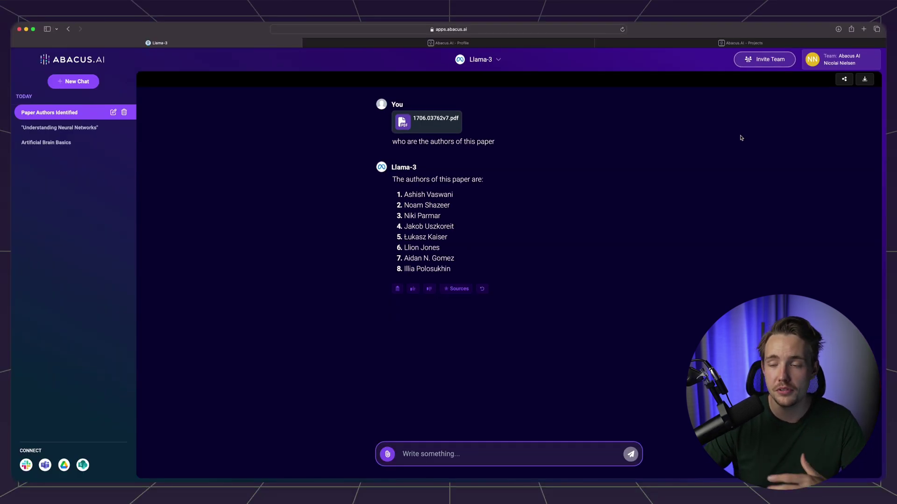
- Review the Team members page, cancel the Invite Users form, then start connecting Google Drive
left_click(764, 58)
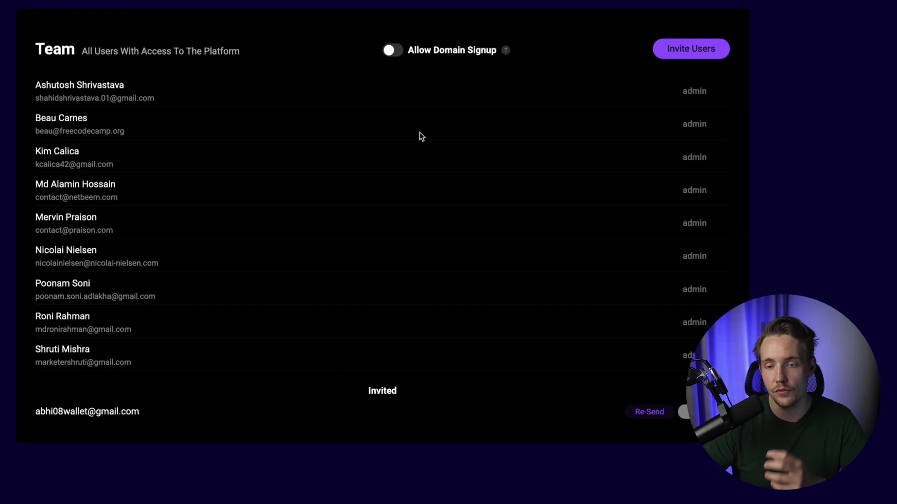
left_click(708, 53)
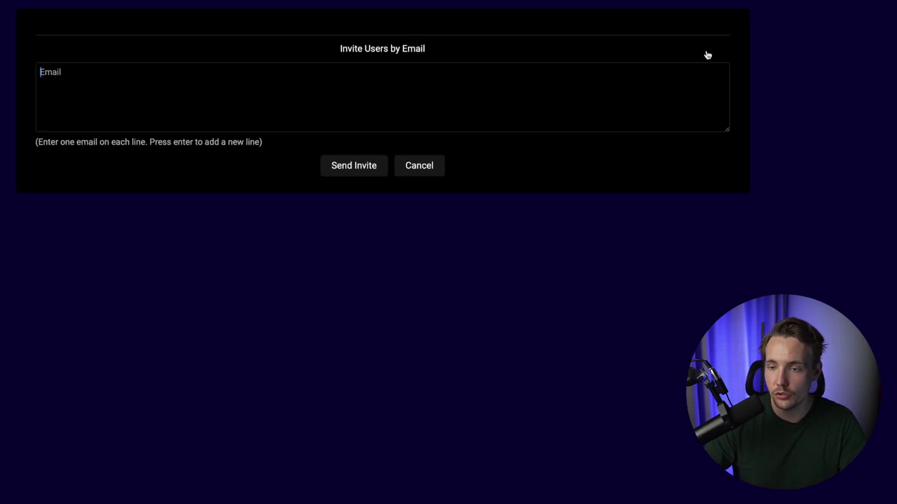
left_click(425, 174)
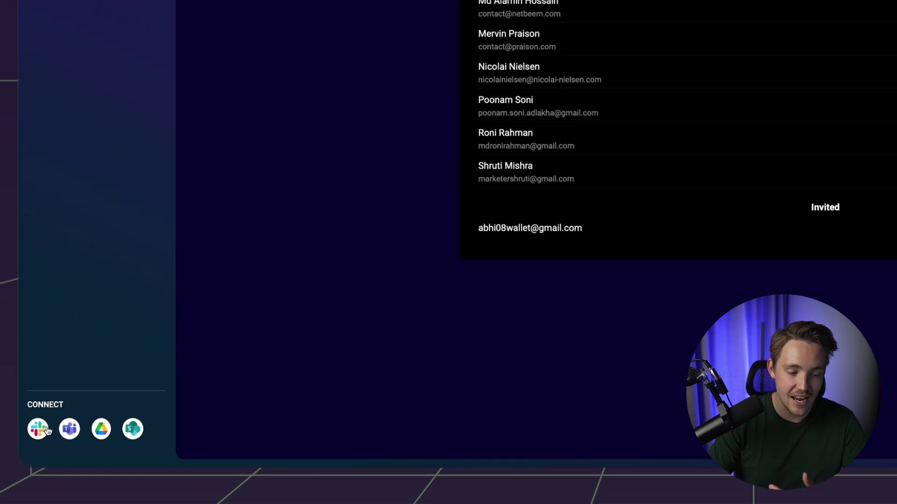
left_click(100, 434)
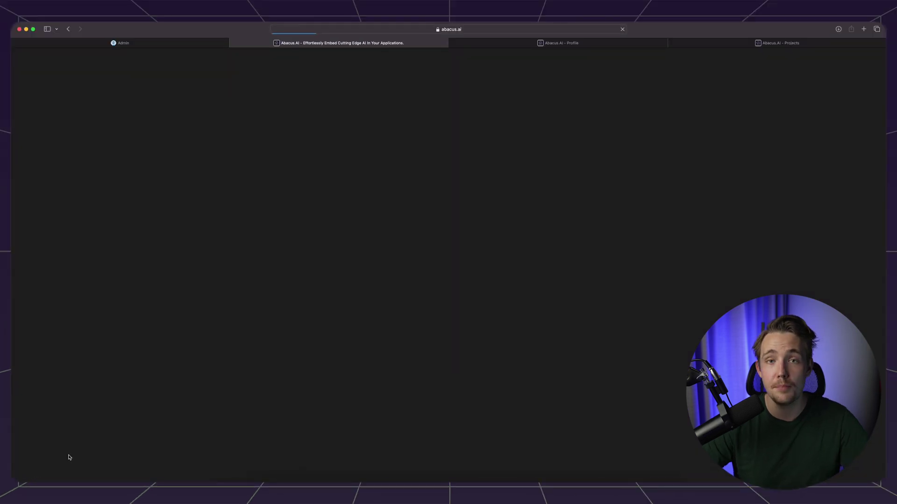
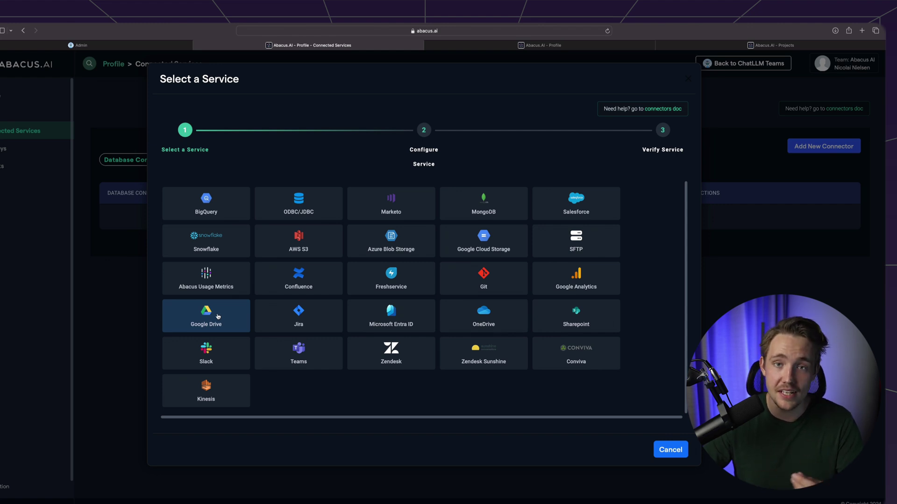
- Choose Google Drive as the service and paste the shared folder link into the URL field
left_click(218, 316)
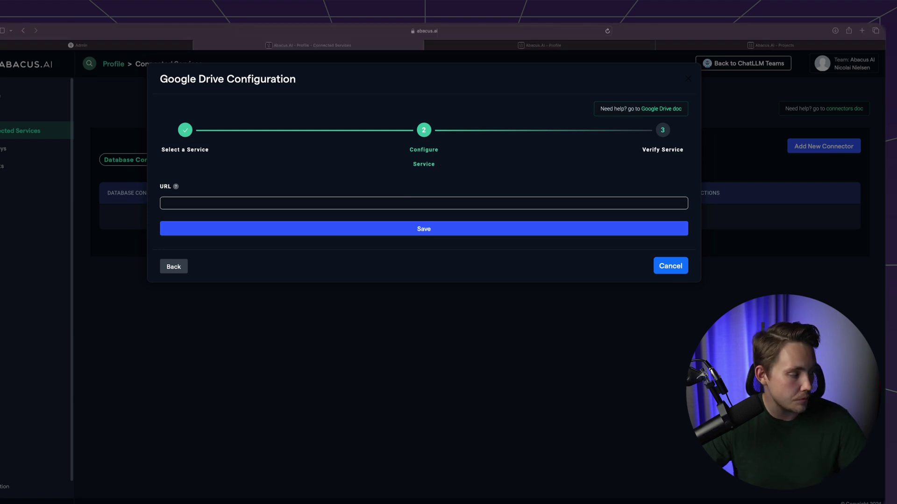
left_click(407, 206)
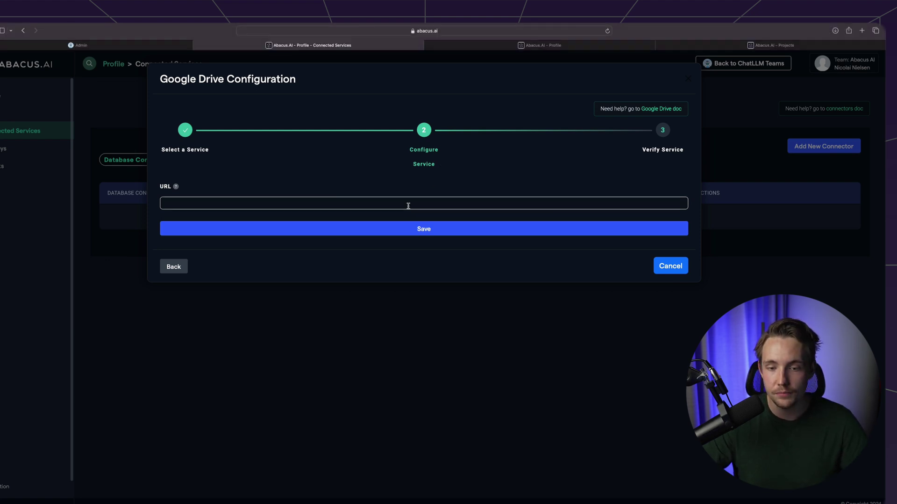
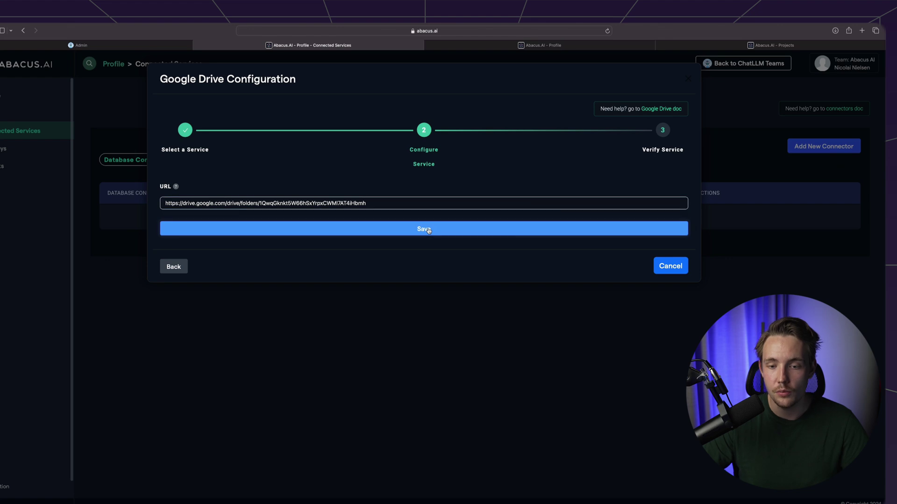
- Save the Google Drive folder URL, verify access until the status reads Verified, and close the configuration
left_click(428, 231)
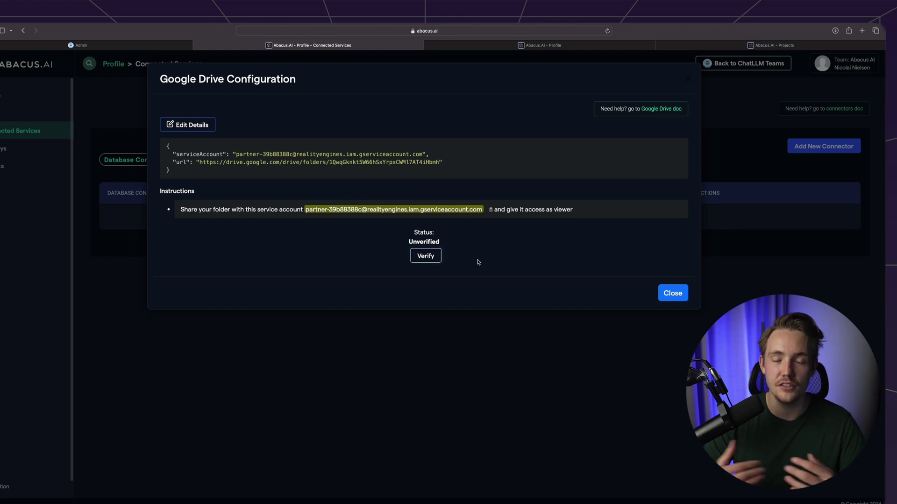
left_click(433, 252)
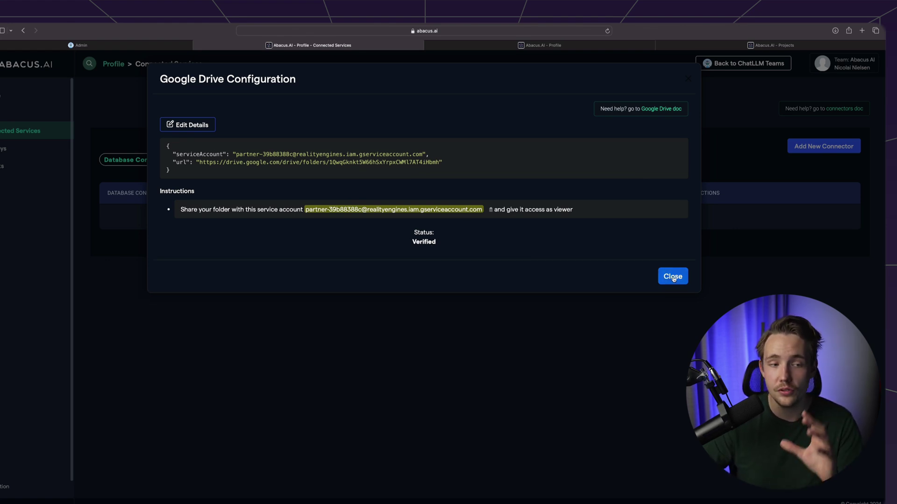
left_click(673, 277)
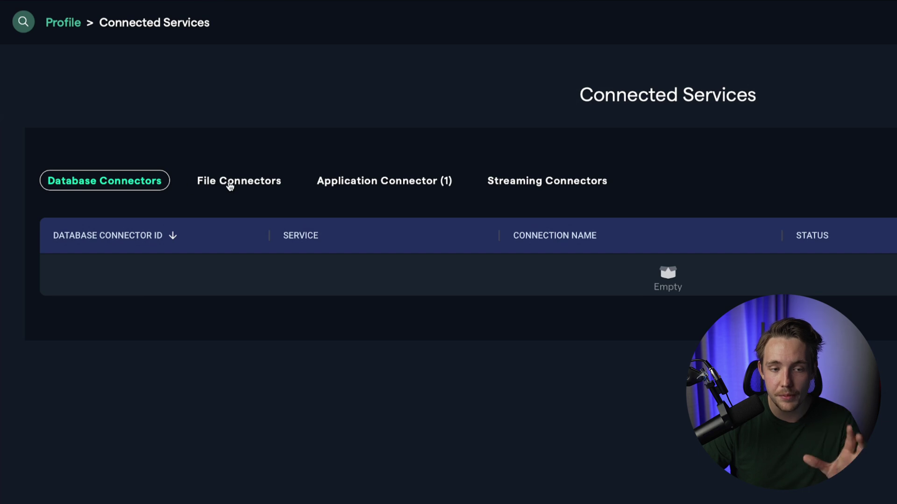
- Check that Google Drive is listed under Application Connector (1), then show the PRODUCTS list on the Abacus.AI homepage
left_click(386, 185)
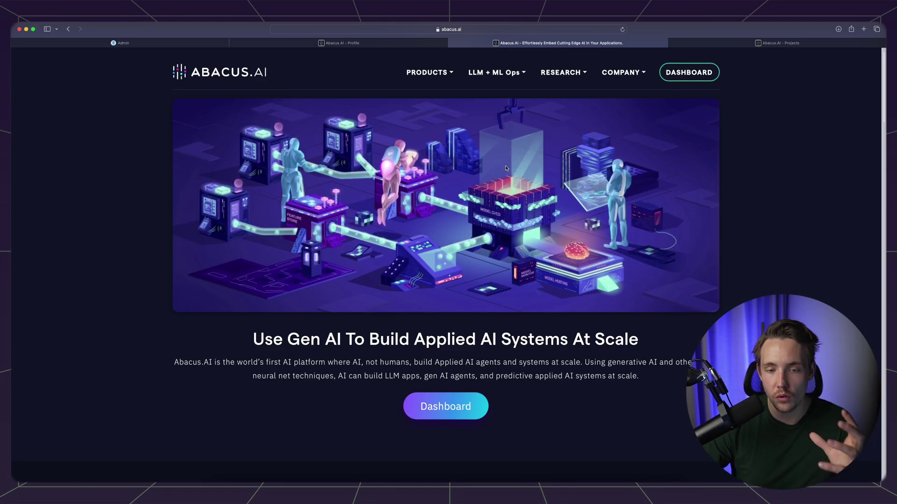
left_click(438, 72)
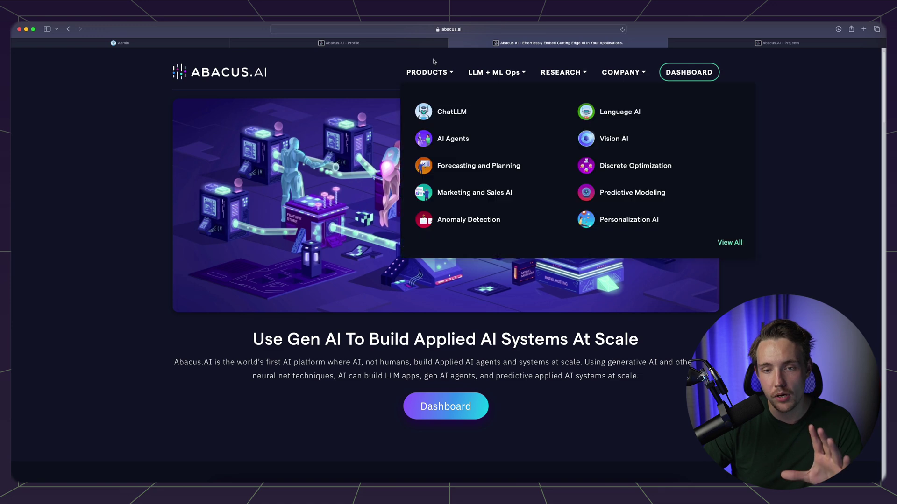
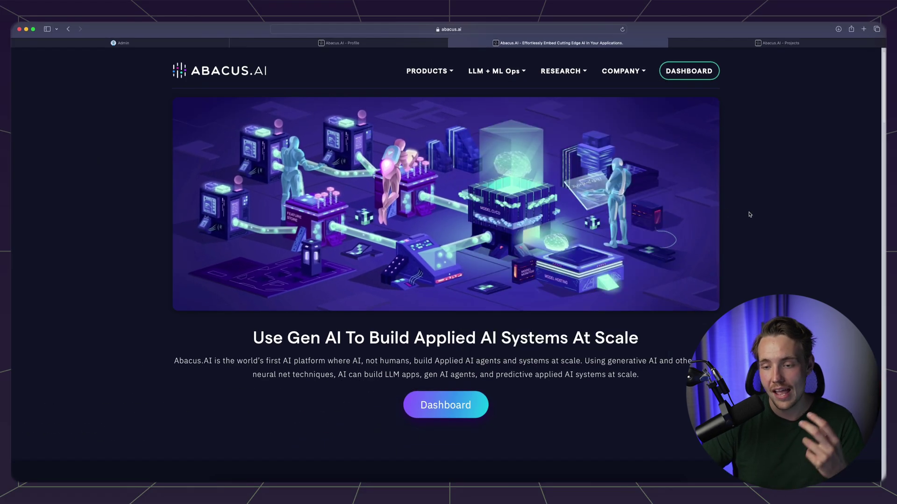
- Scroll the home page down to the 'Drive ROI With These Products' lineup
scroll(746, 224, "down", 4)
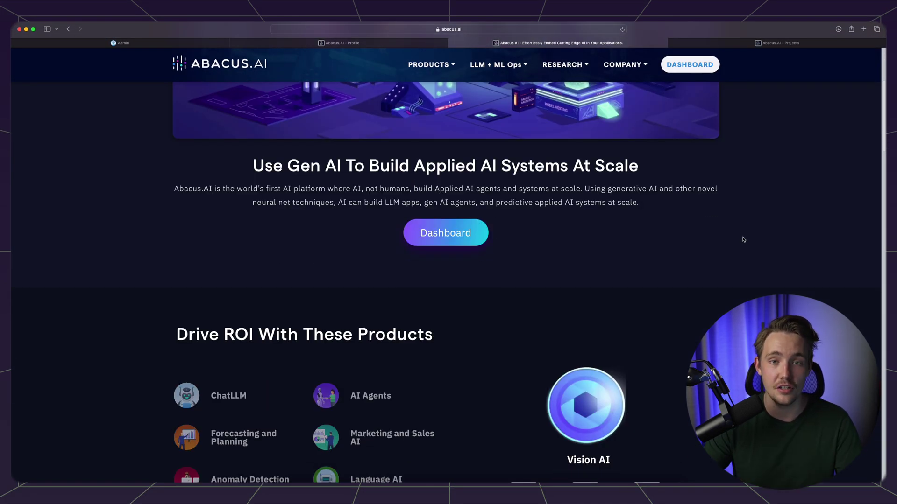
scroll(743, 240, "down", 2)
scroll(696, 262, "down", 2)
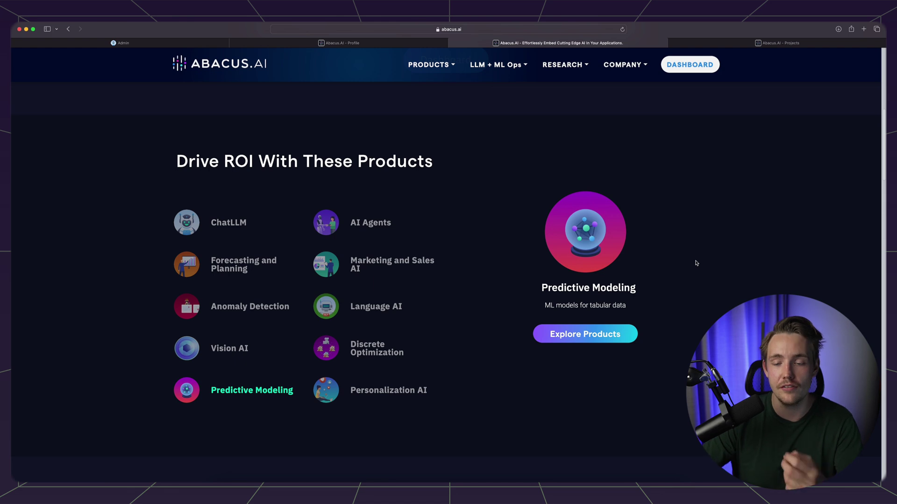
scroll(467, 275, "down", 1)
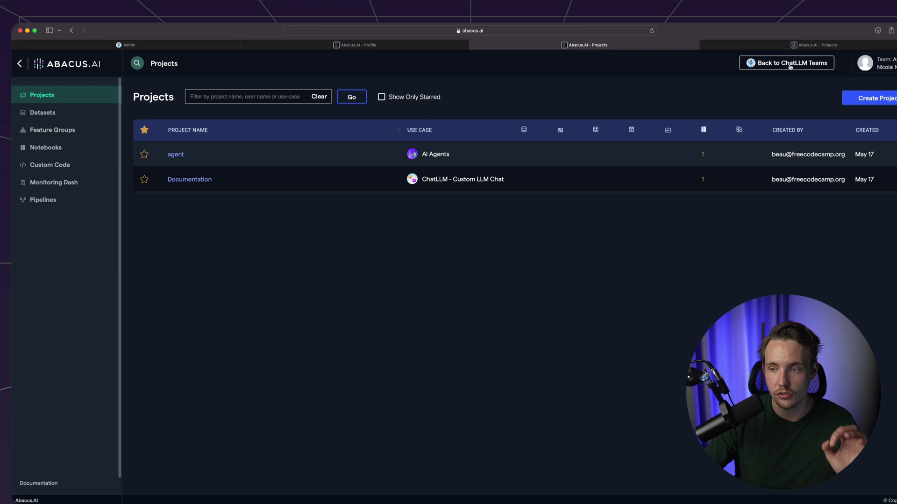
- Create a new Custom Chatbot project named 'pdf'
left_click(867, 99)
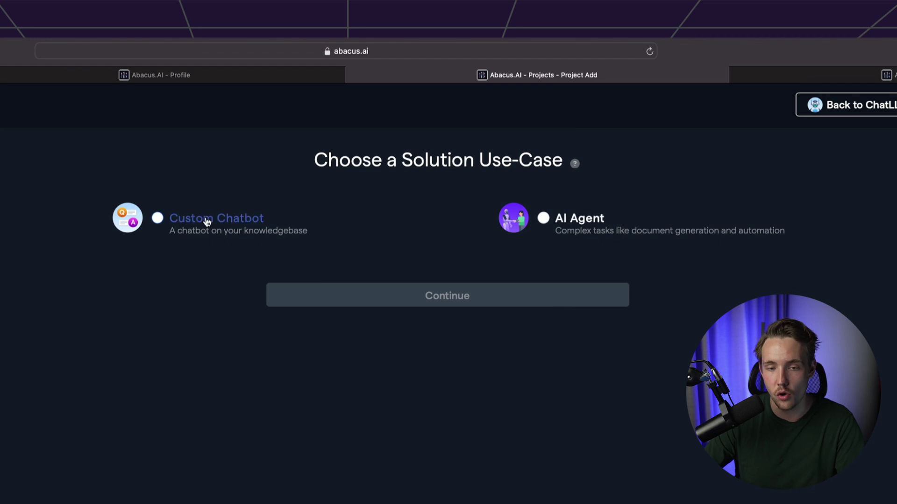
left_click(213, 221)
left_click(460, 305)
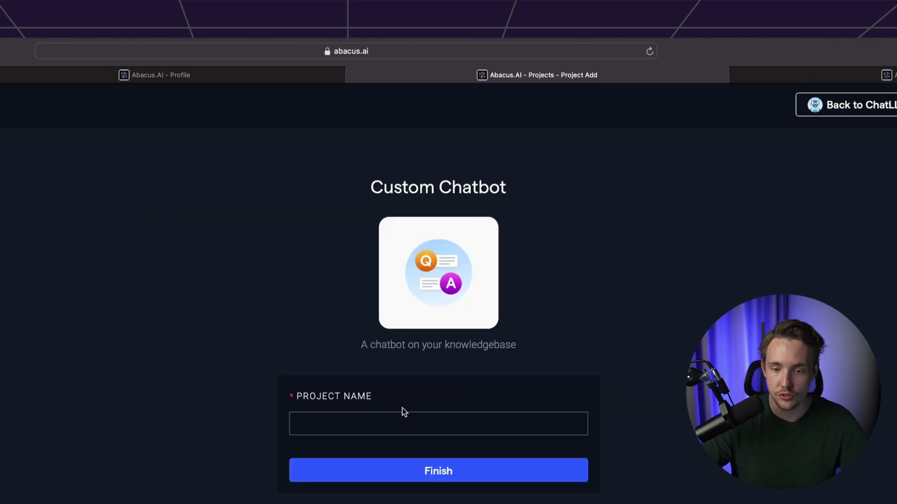
left_click(400, 416)
type("pdf")
left_click(460, 472)
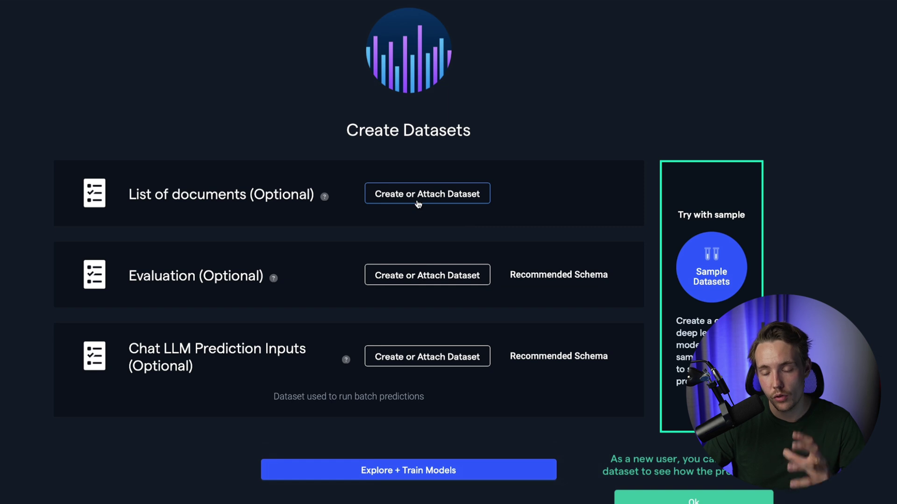
- Create a new dataset named 'attention' and upload 1706.03762v7.pdf into it
left_click(402, 186)
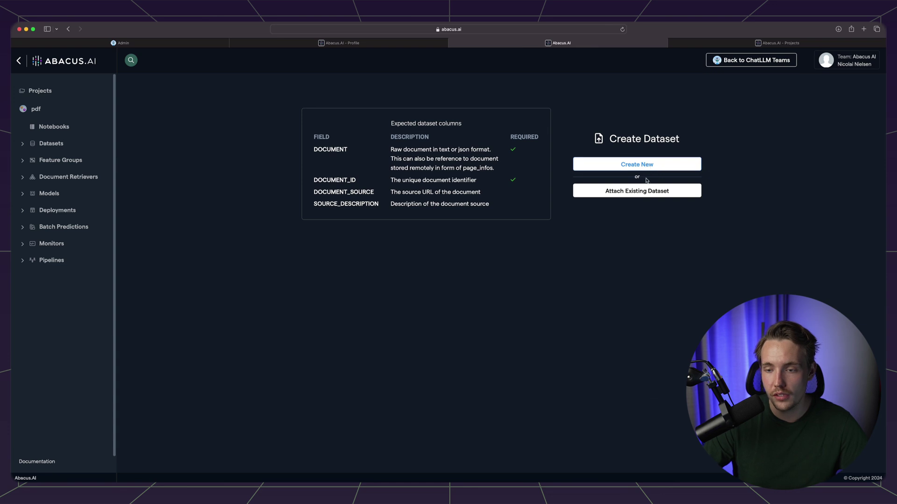
left_click(644, 168)
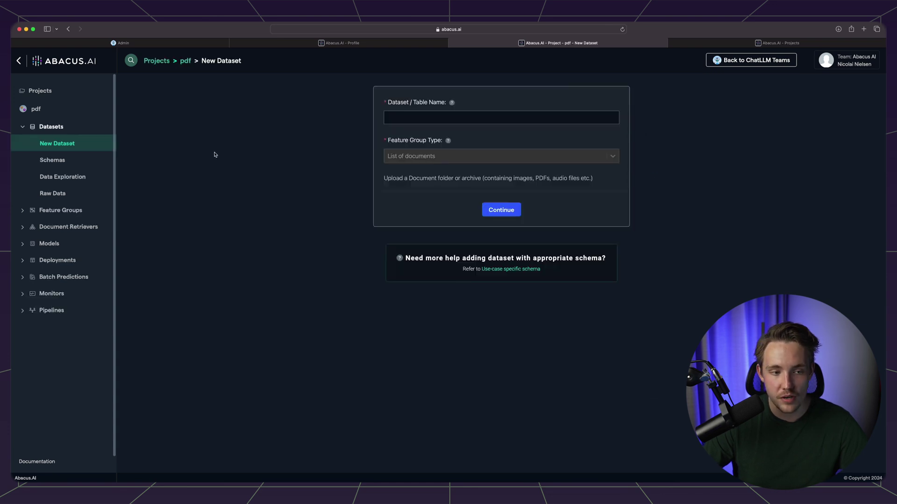
left_click(452, 117)
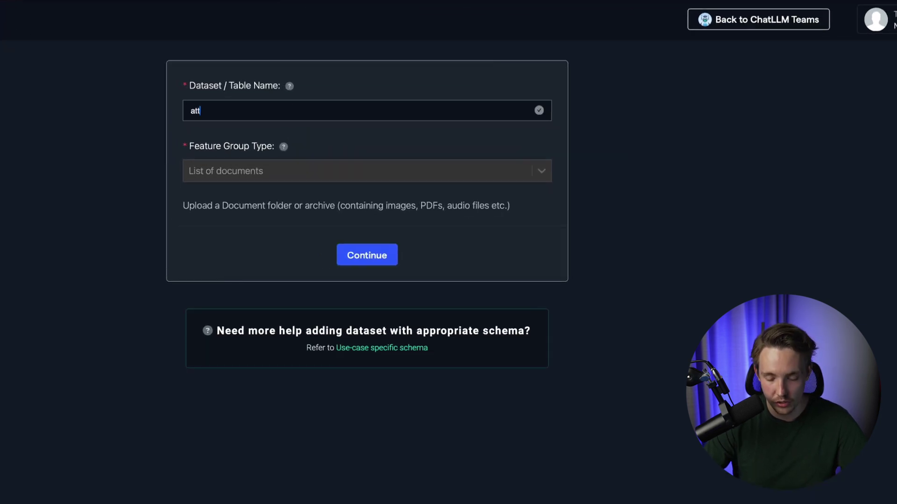
left_click(367, 255)
left_click_drag(372, 281, 361, 279)
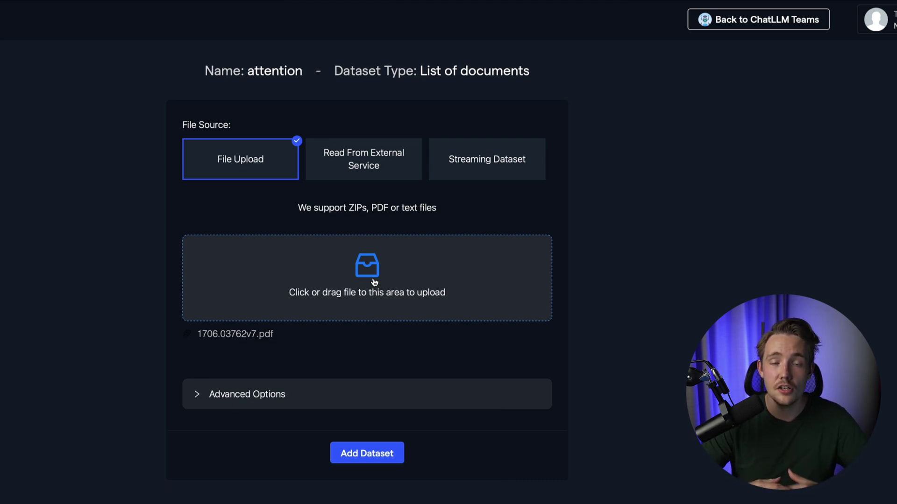
left_click(377, 455)
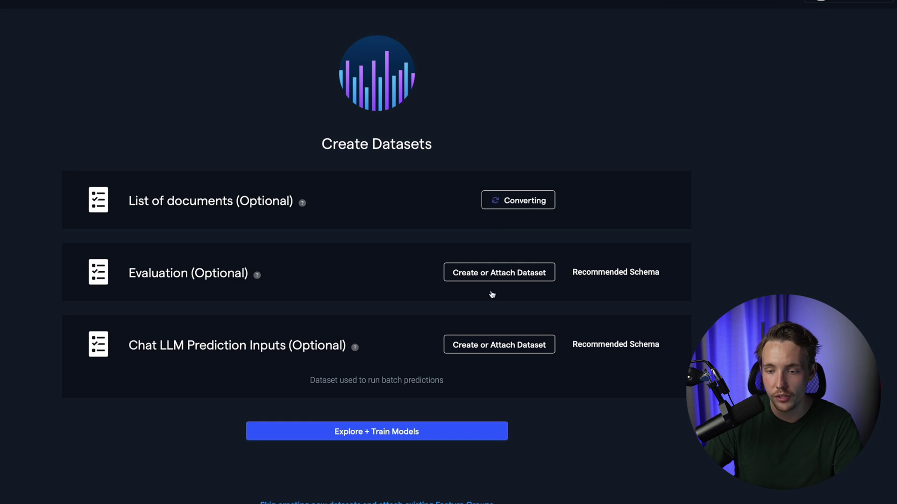
- Continue to Explore + Train Models to reach the pdf project dashboard
left_click(392, 434)
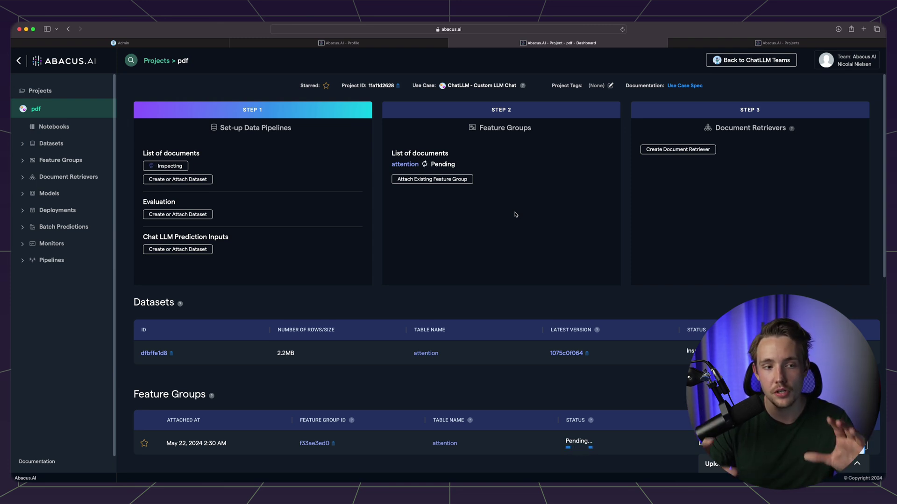
- Create a document retriever using the 'attention' feature group
left_click(691, 150)
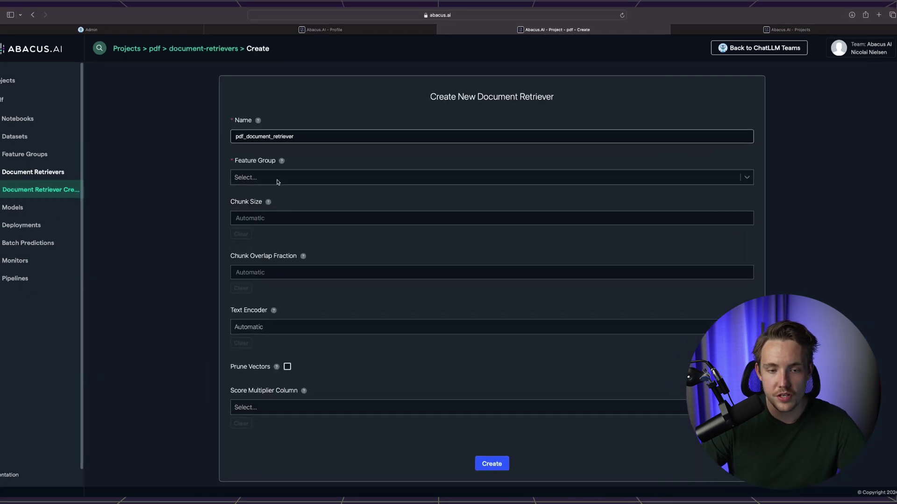
left_click(300, 184)
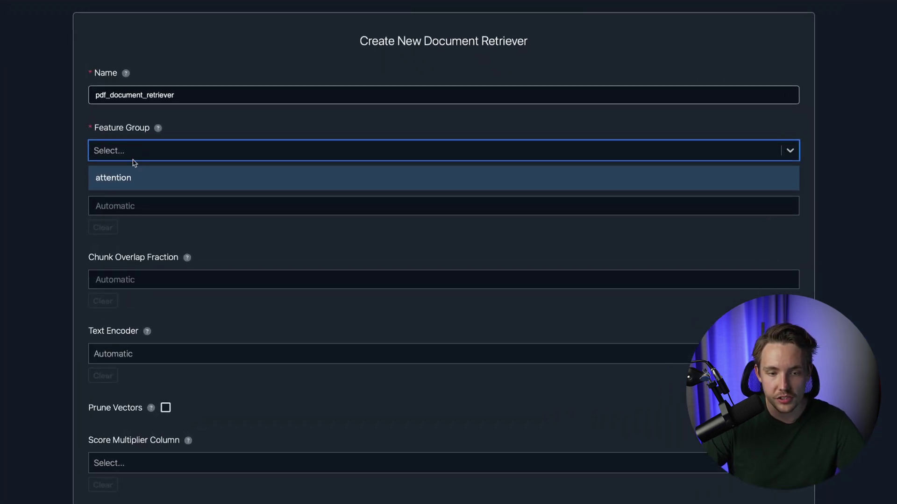
left_click(129, 176)
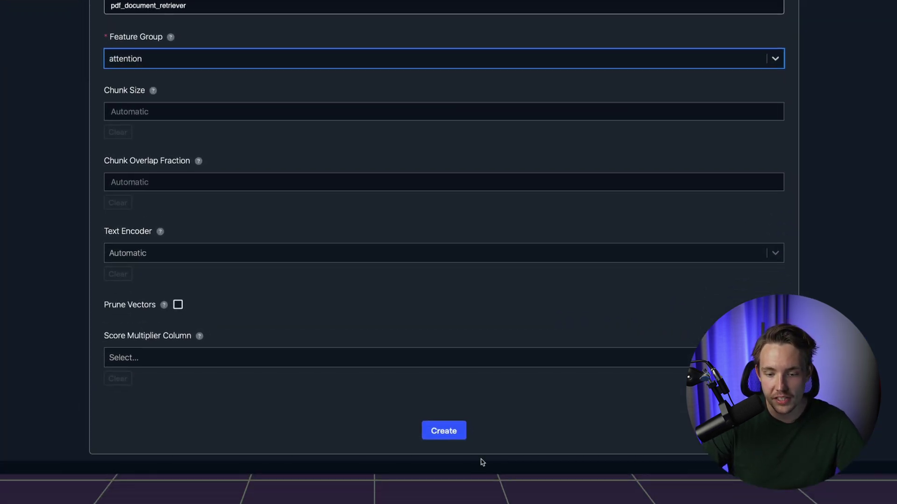
left_click(447, 433)
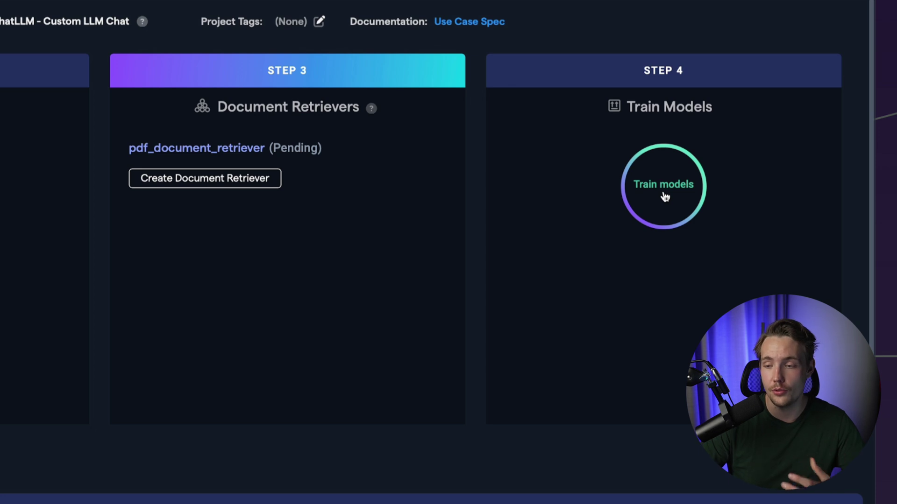
- Launch training of the pdf Model and review its progress on the project dashboard
left_click(666, 195)
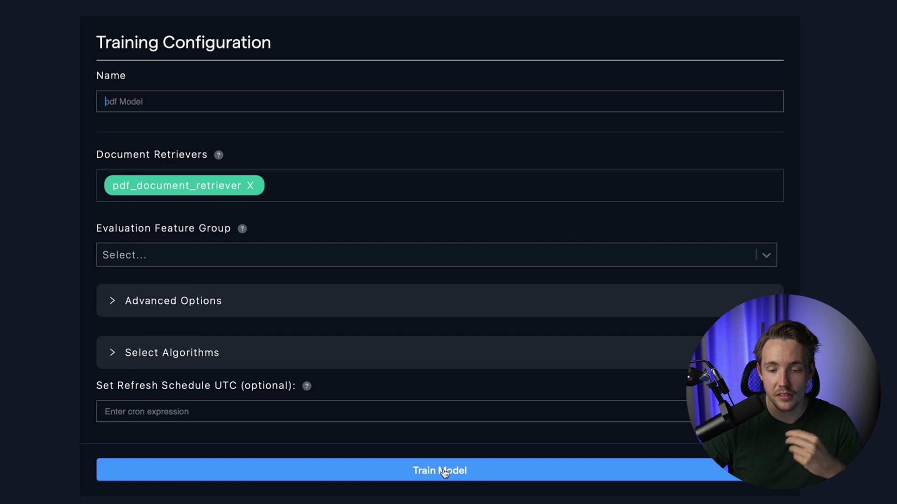
left_click(444, 471)
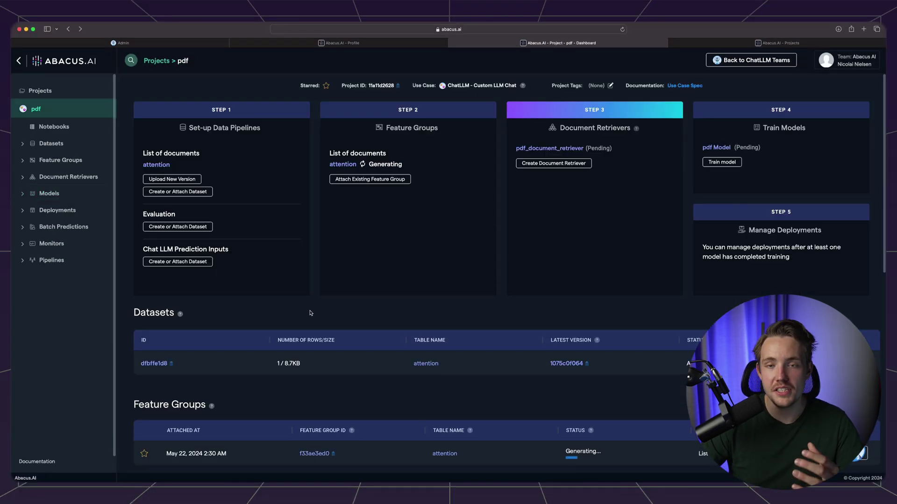
scroll(756, 154, "down", 6)
scroll(759, 196, "down", 2)
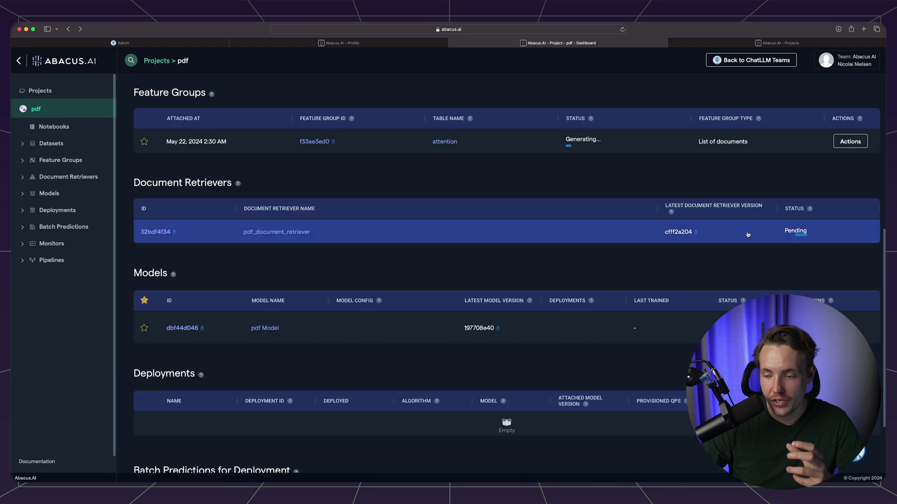
scroll(177, 258, "up", 3)
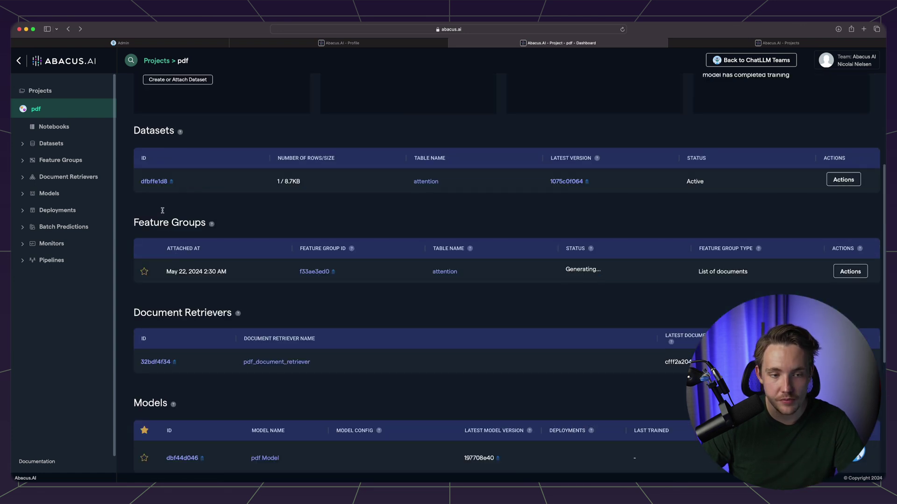
scroll(215, 301, "down", 2)
scroll(216, 301, "down", 3)
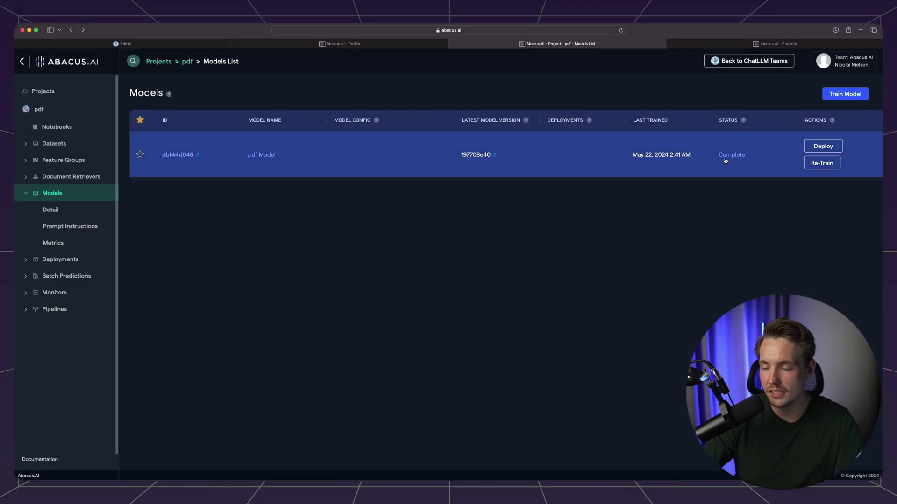
- Deploy the pdf Model as Offline Batch + RealTime, keeping the default deployment settings
left_click(821, 147)
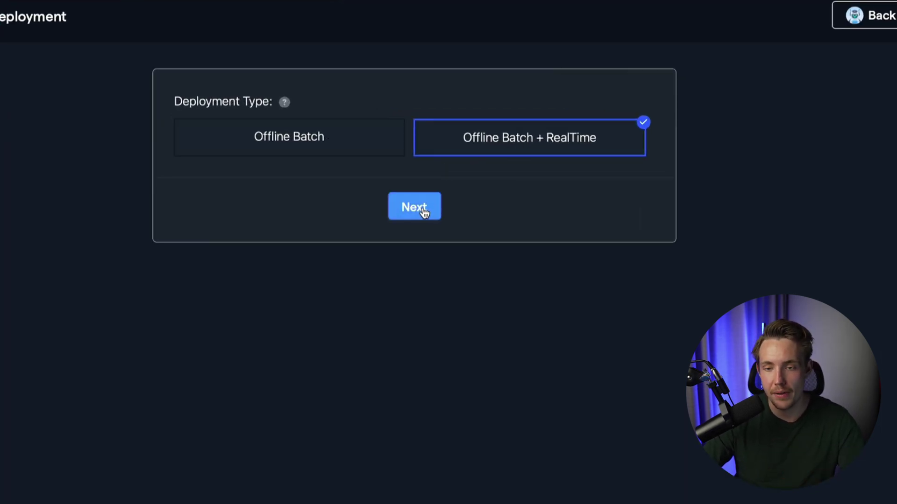
left_click(423, 211)
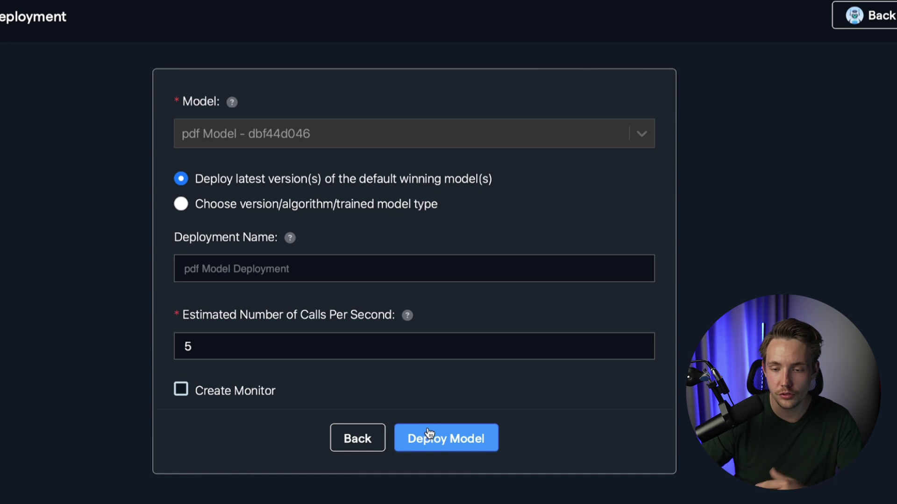
left_click(450, 442)
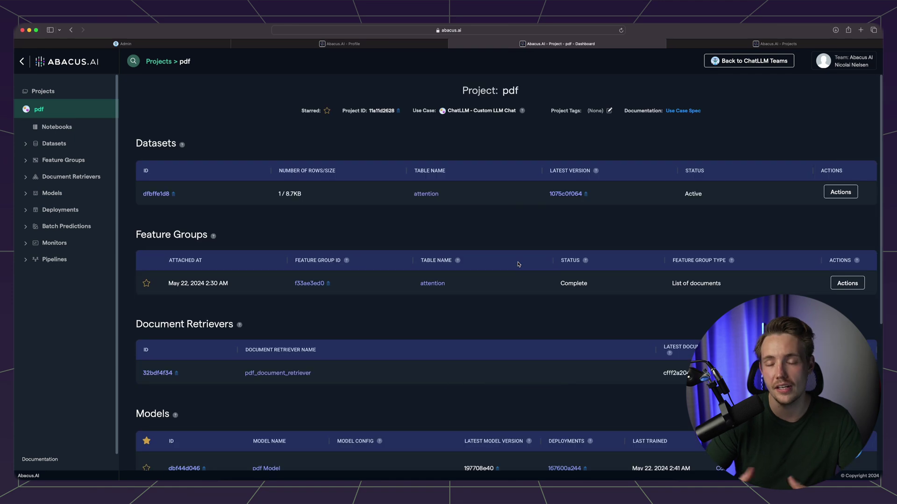
scroll(487, 299, "down", 5)
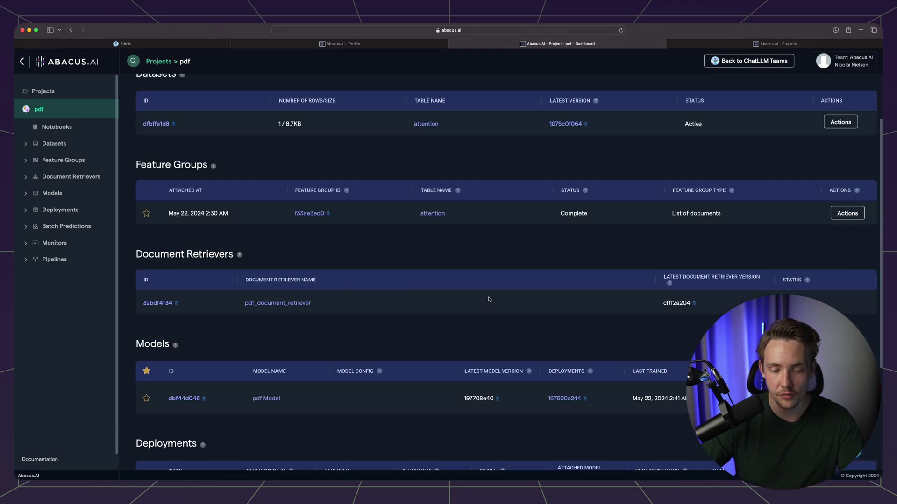
scroll(486, 284, "up", 3)
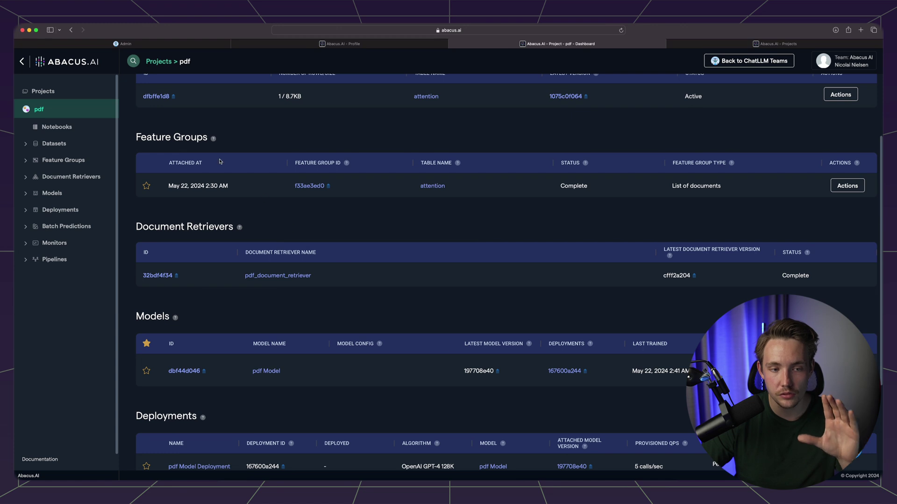
scroll(276, 205, "down", 2)
scroll(284, 216, "down", 2)
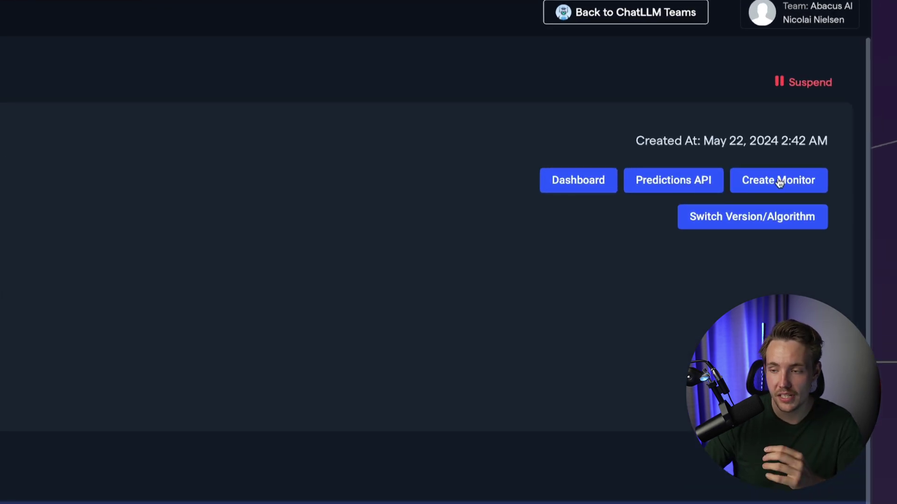
- Run the sample request in the Predictions API, then open the deployment's Dashboard
left_click(695, 180)
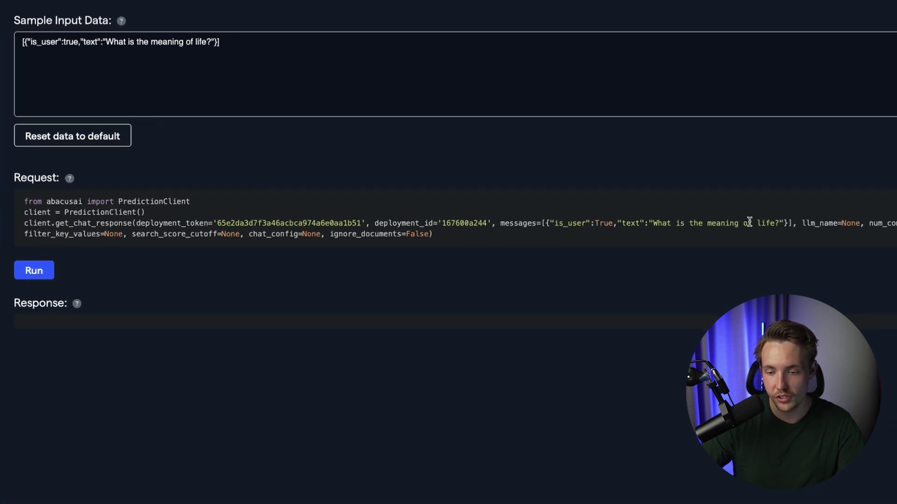
left_click(38, 269)
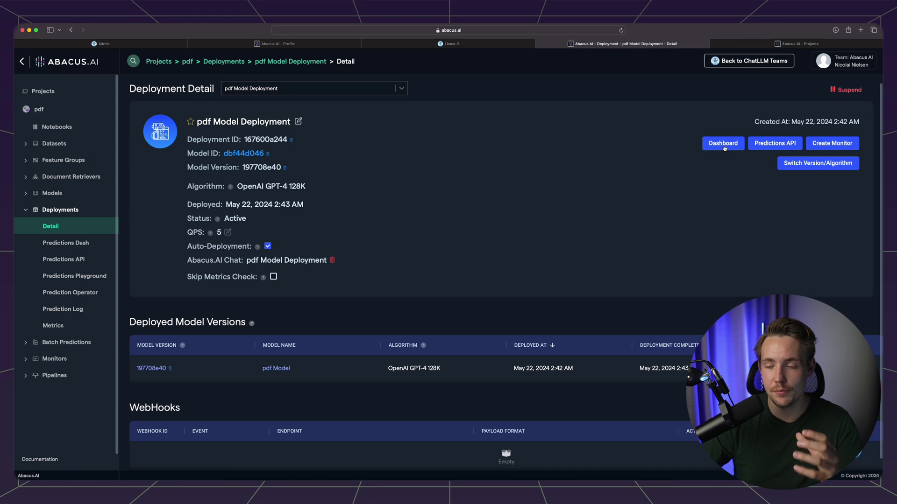
left_click(723, 144)
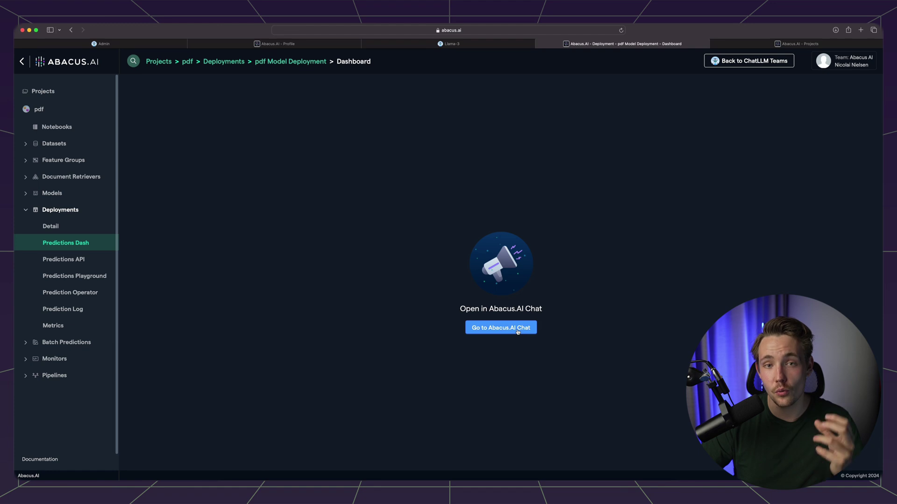
- In Abacus.AI Chat, ask pdf Model Deployment 'who are the authors of the attention is all you need paper'
left_click(500, 328)
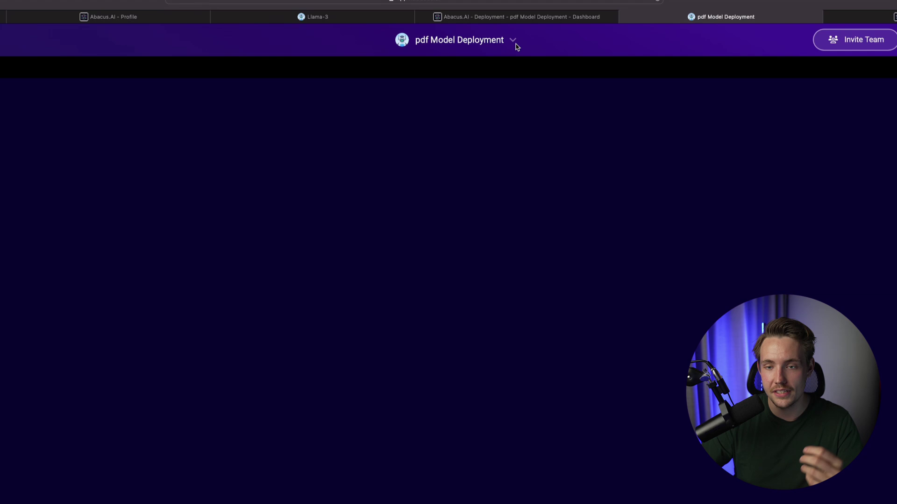
left_click(519, 60)
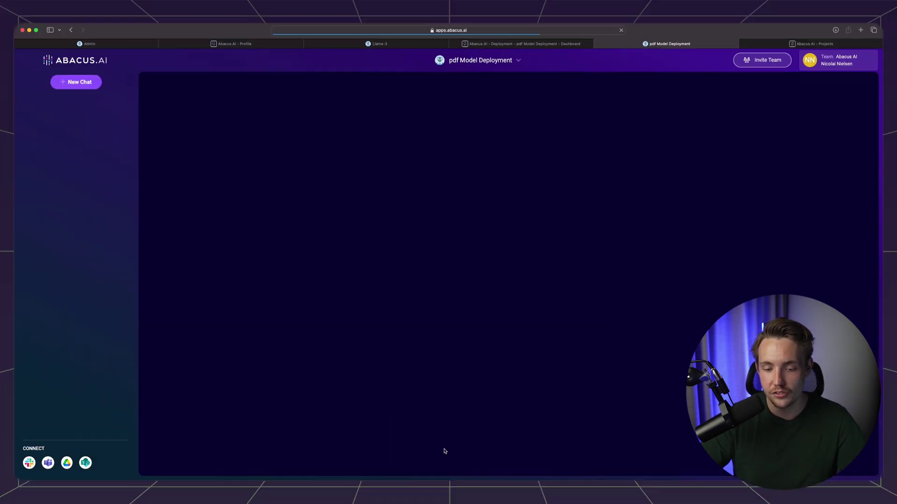
left_click(444, 451)
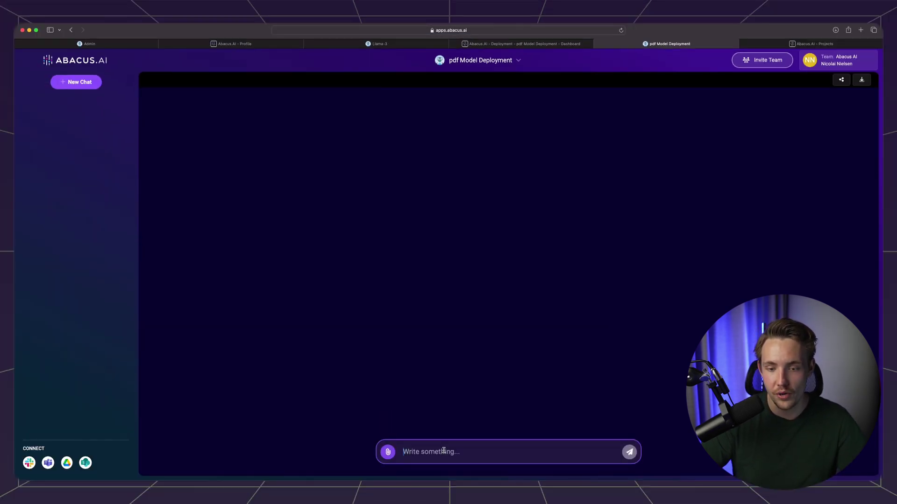
type("who are")
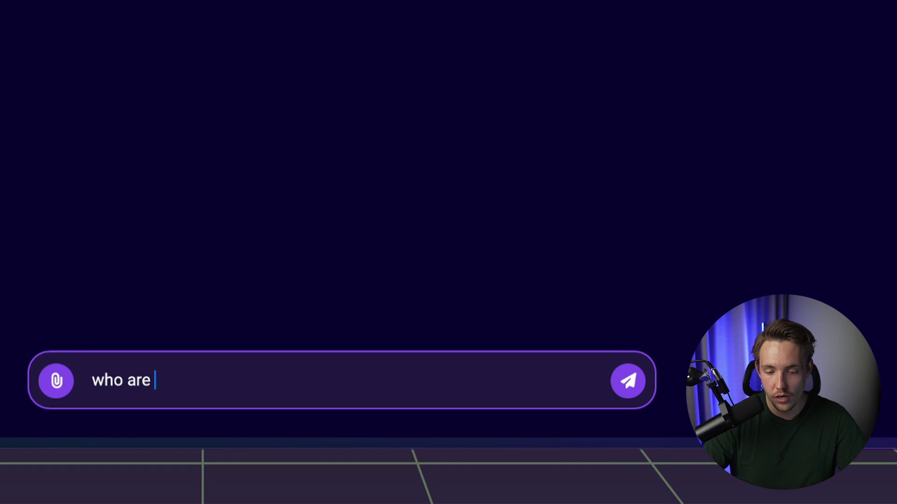
type(" the autho")
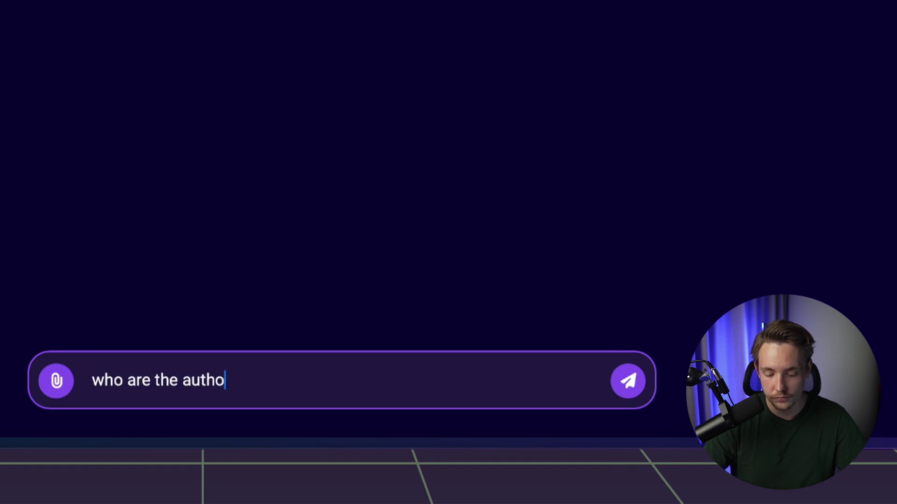
type("rs of the attention is a")
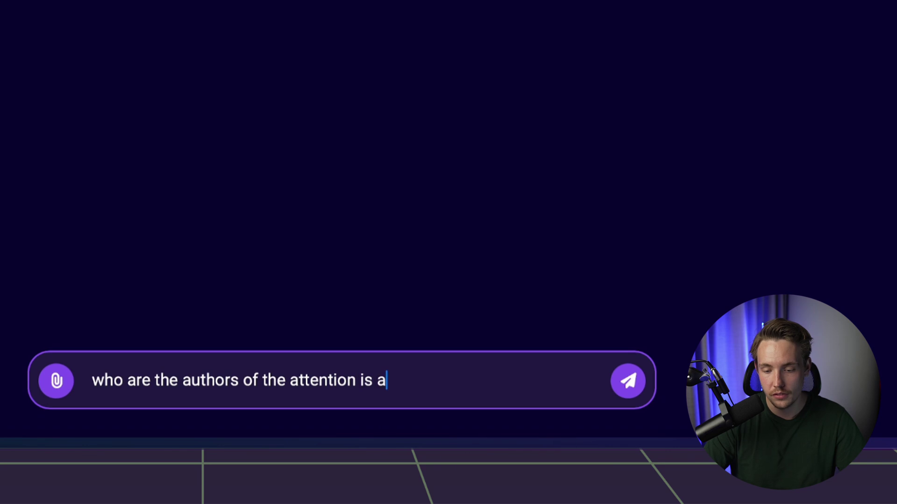
type("ll you need ")
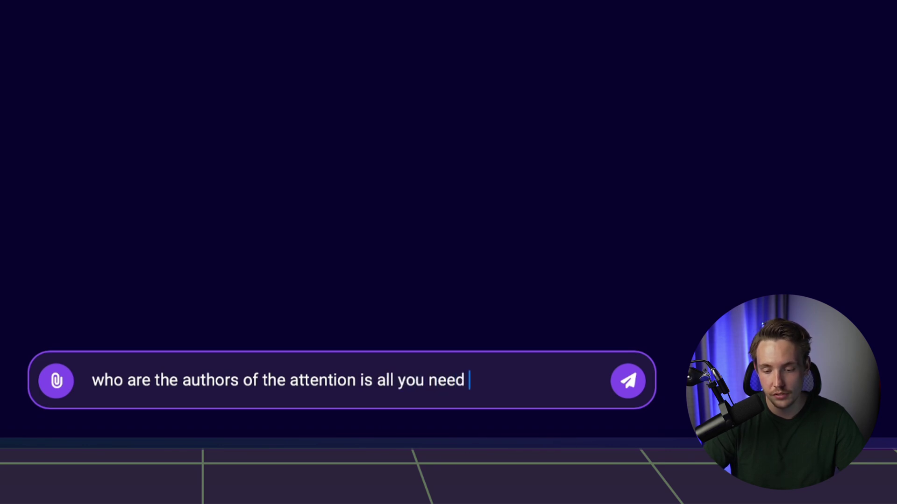
type("paper")
key("Return")
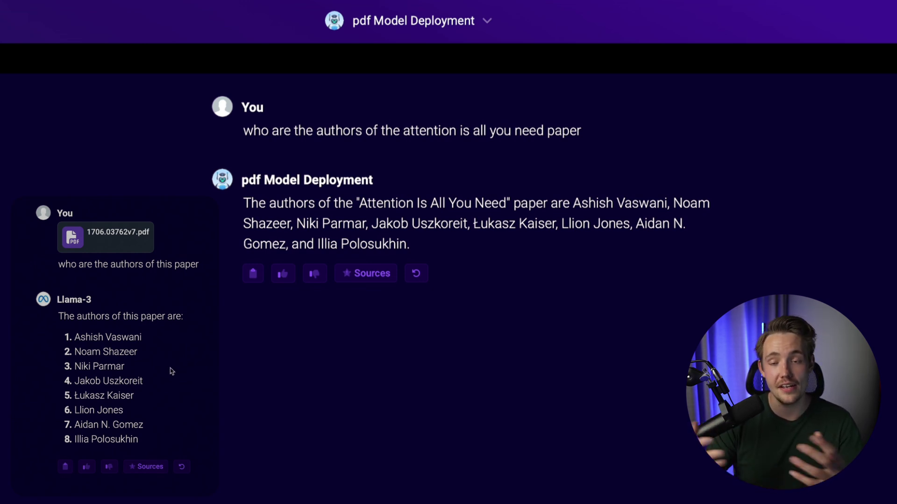
left_click(488, 23)
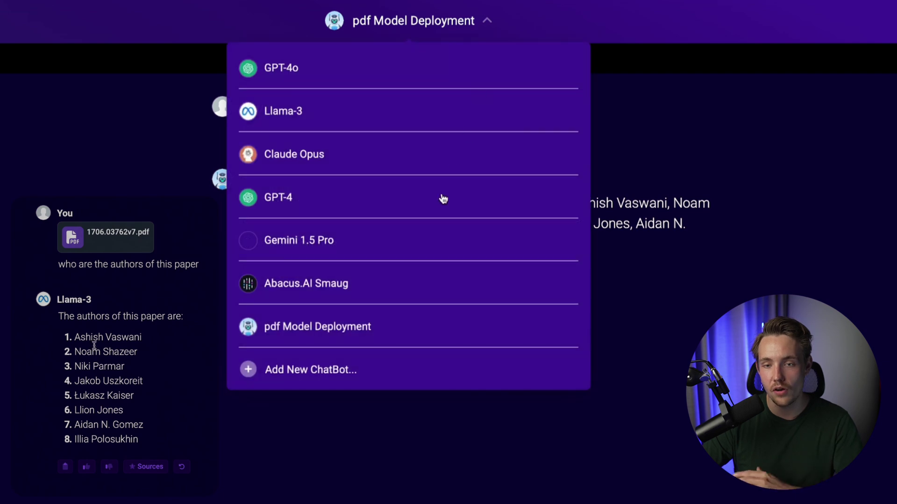